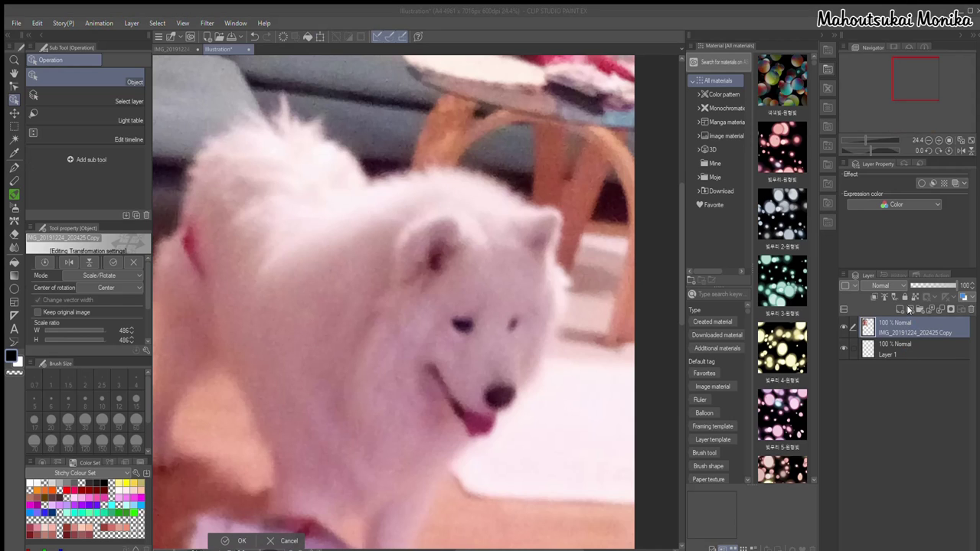
- On a new vector layer, trace the dog's ears, muzzle, nose and tongue with the G-pen at brush size 30
click(908, 309)
click(14, 167)
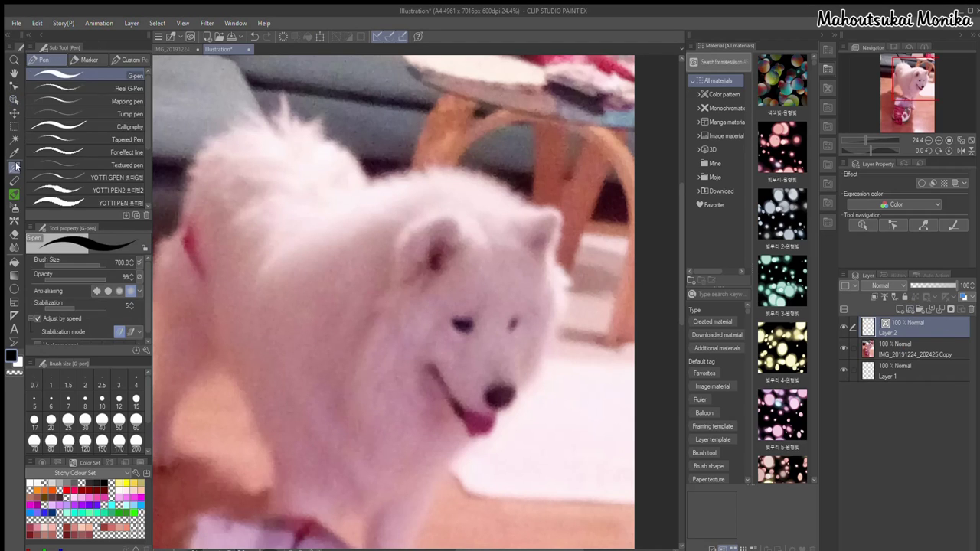
click(101, 399)
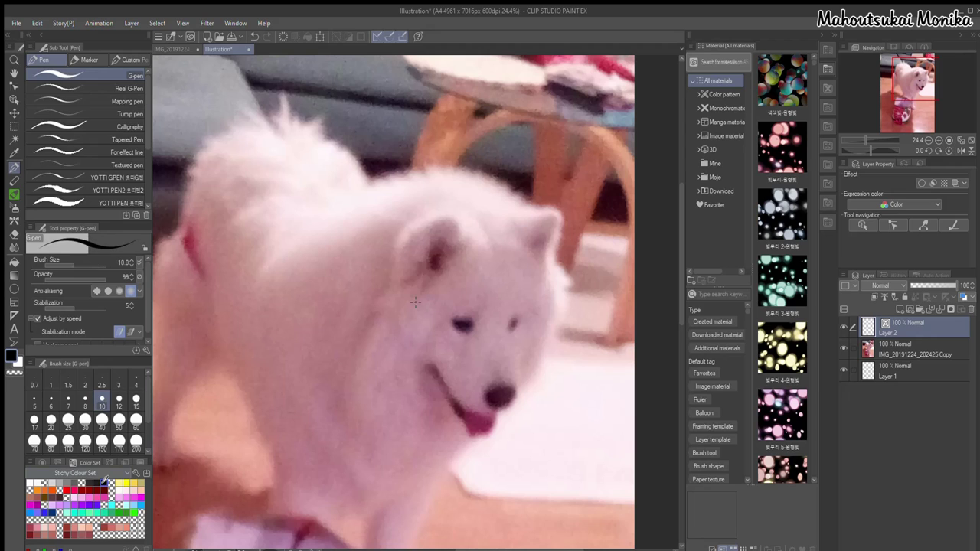
click(85, 419)
drag(470, 240, 400, 293)
drag(431, 243, 455, 244)
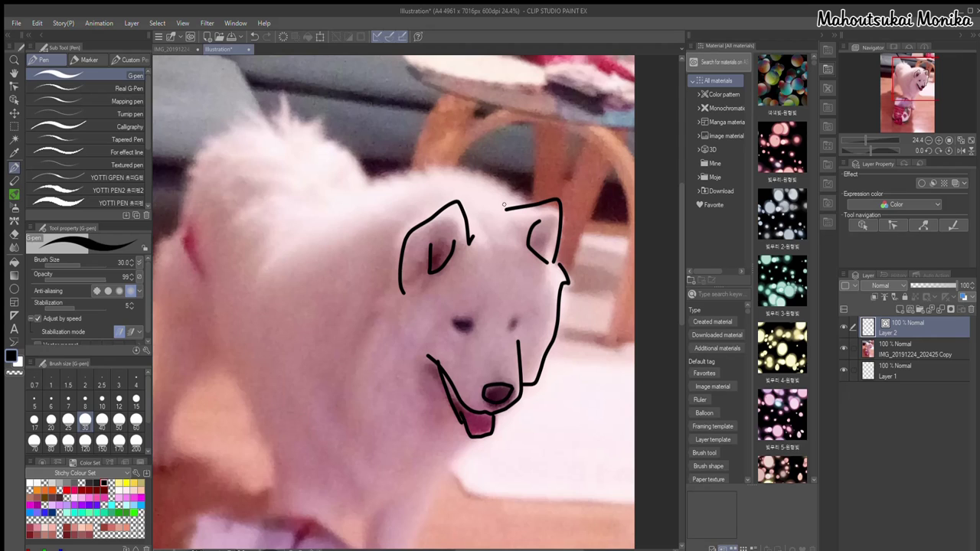
- Trace both of the dog's eyes and correct the mouth lines with the Control point tool
scroll(515, 420, up, 3)
drag(338, 173, 380, 223)
drag(345, 183, 378, 214)
scroll(359, 411, down, 1)
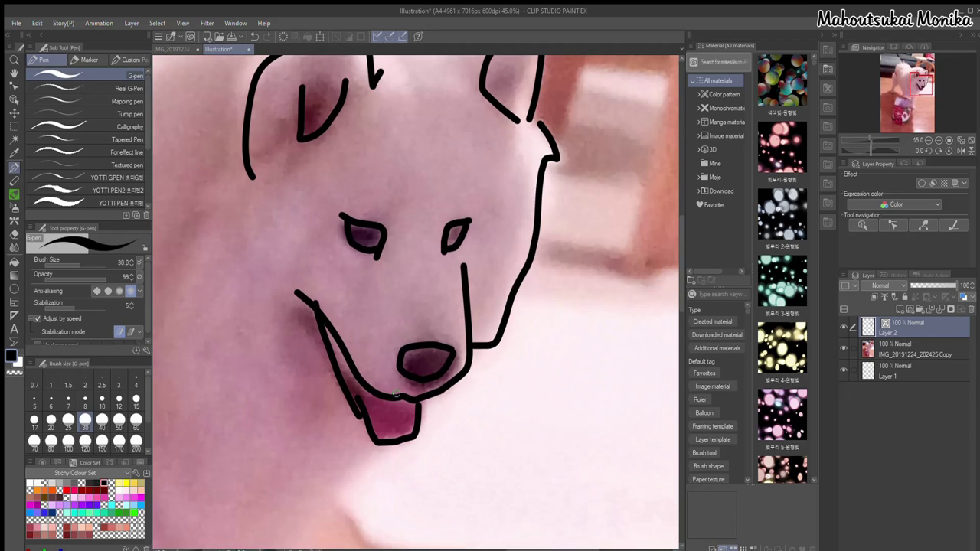
click(14, 87)
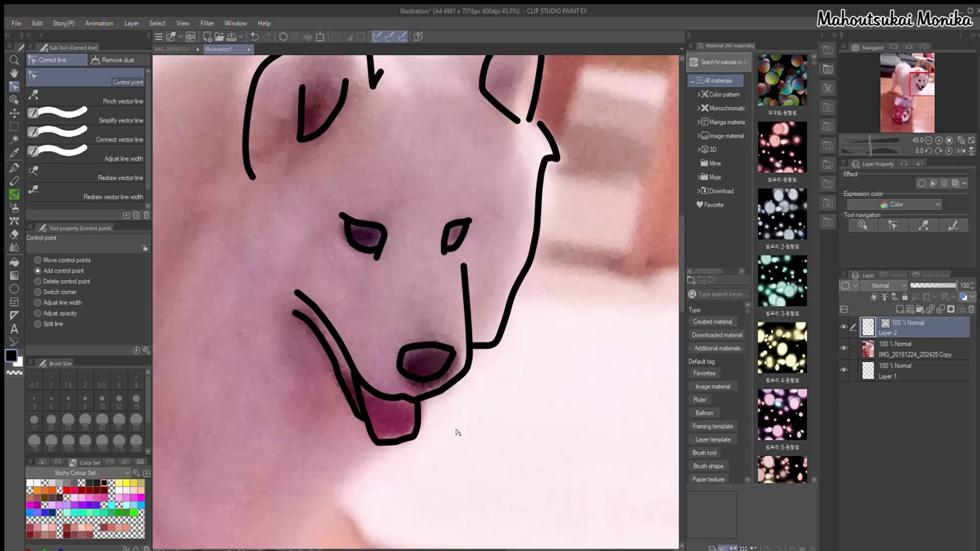
scroll(457, 433, down, 3)
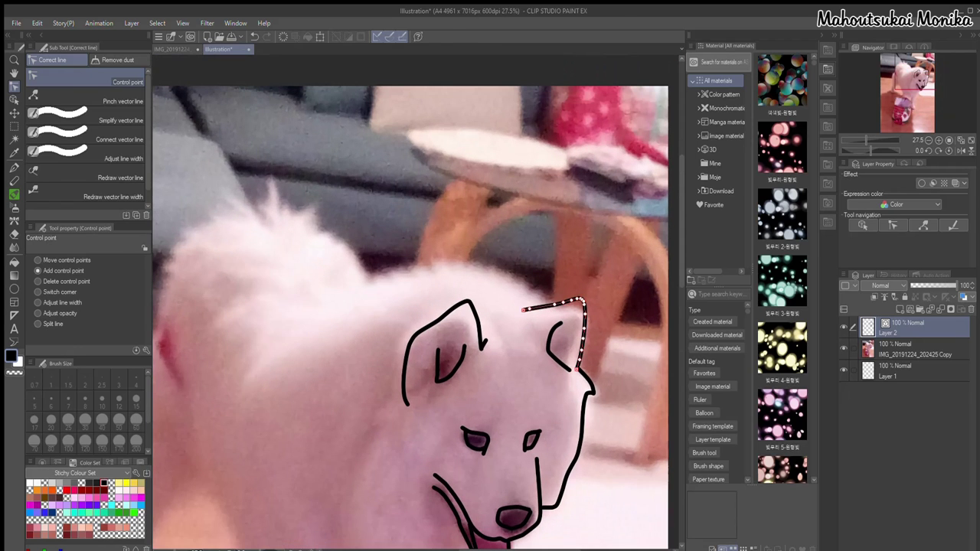
- Trace the jagged fur outline along the dog's back and around its rump with the G-pen
key(p)
mouse_move(549, 298)
mouse_down()
mouse_move(464, 262)
mouse_move(268, 348)
mouse_up()
mouse_move(309, 206)
mouse_down()
mouse_move(226, 205)
mouse_move(152, 304)
mouse_up()
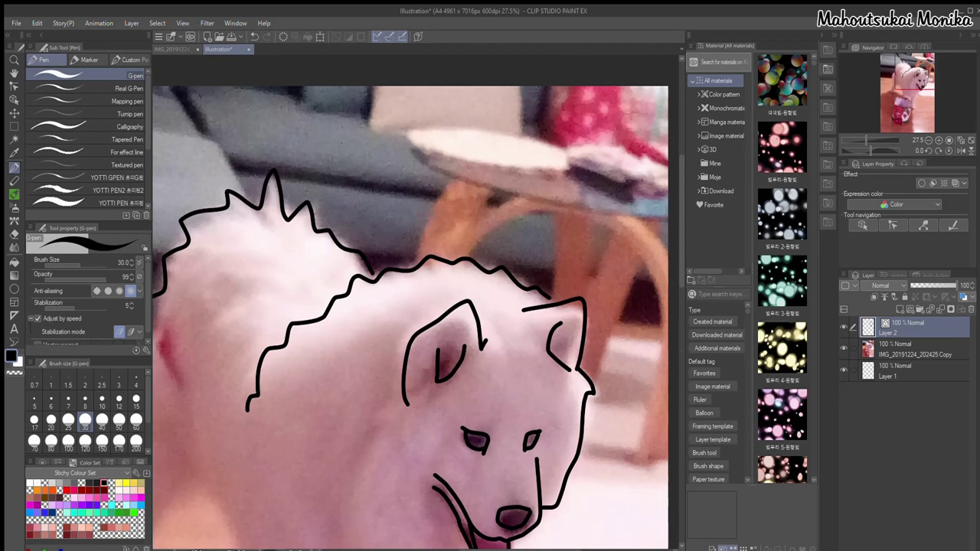
- Trace the dog's hind leg and paw, belly, chest fur and the upper outlines of the front legs
scroll(460, 268, down, 3)
scroll(271, 416, up, 3)
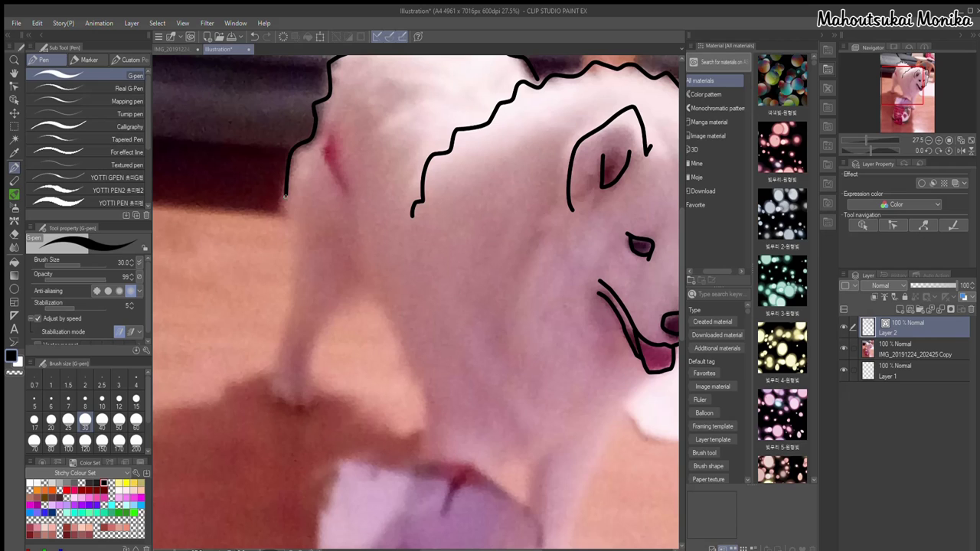
drag(285, 196, 297, 391)
drag(358, 193, 356, 257)
drag(363, 242, 393, 322)
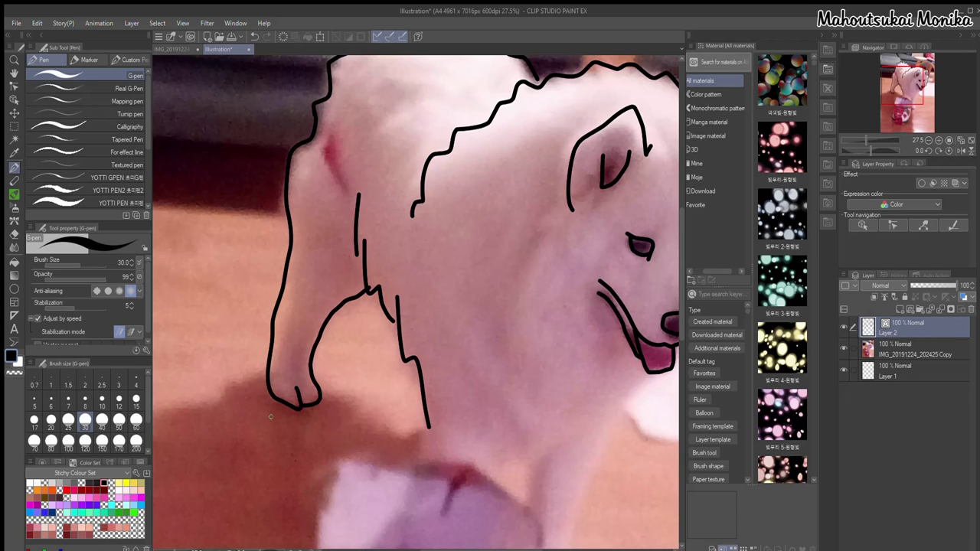
drag(458, 331, 498, 475)
drag(426, 413, 418, 465)
drag(649, 373, 524, 469)
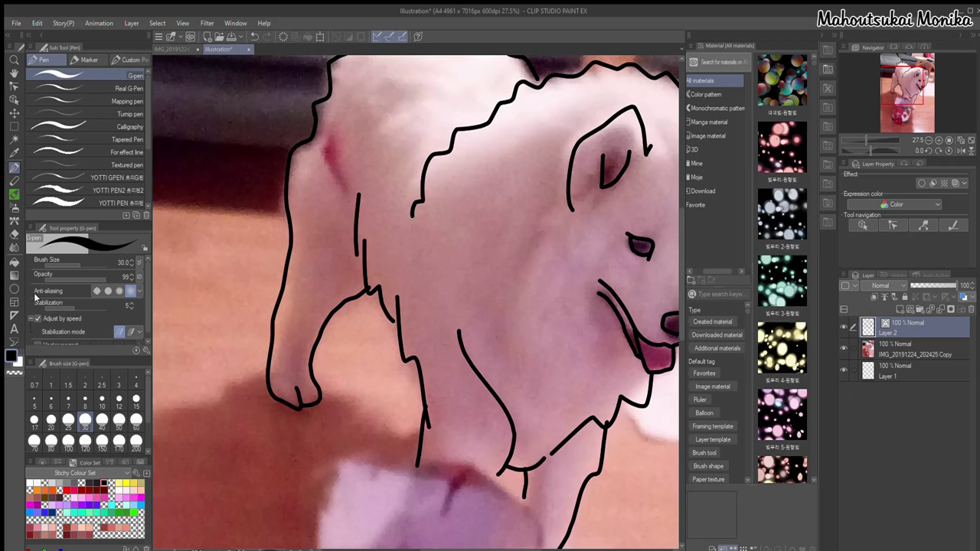
- Reshape the belly fur line beside the hind leg by adjusting its control points
click(14, 86)
scroll(368, 289, up, 6)
scroll(371, 279, up, 3)
drag(398, 254, 382, 265)
scroll(389, 273, down, 2)
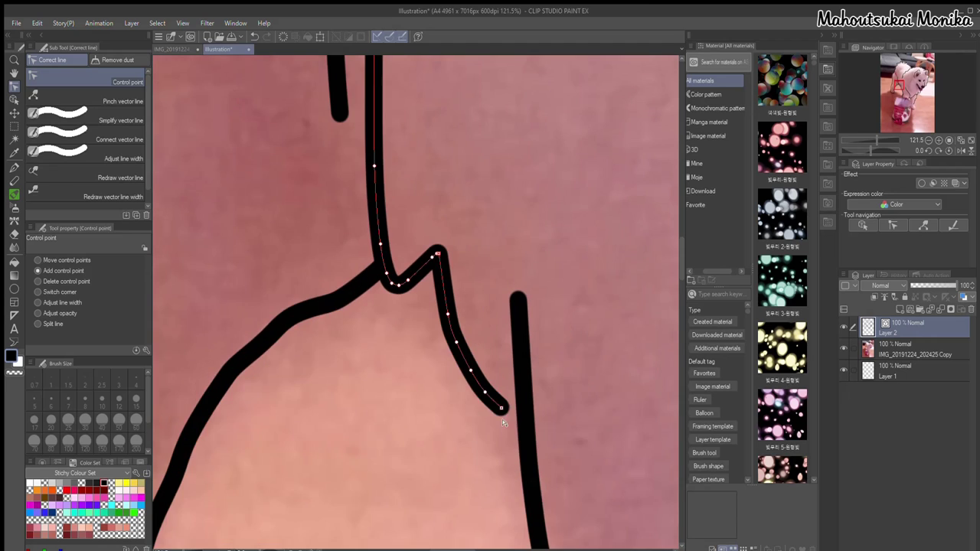
- Adjust the ends of the rump and back fur lines so they meet the neighbouring back and ear outlines
scroll(488, 398, down, 8)
scroll(458, 163, up, 4)
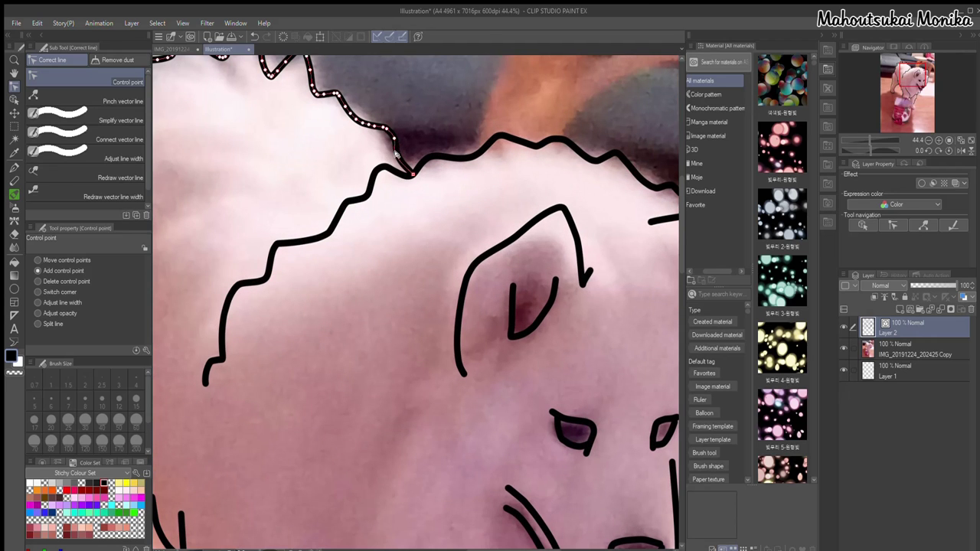
scroll(387, 138, down, 4)
scroll(450, 153, up, 4)
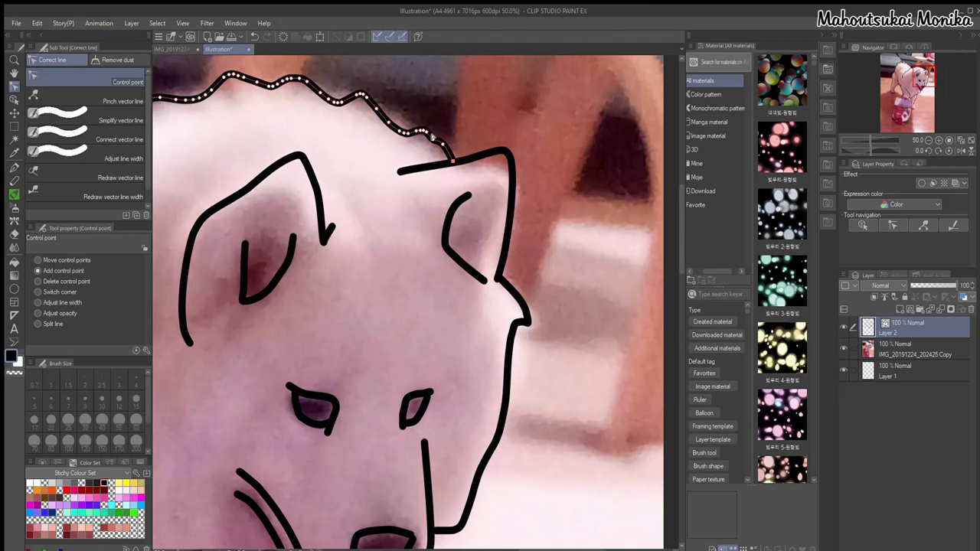
- Correct the chest fur and front leg lines by adjusting their control points
scroll(453, 161, down, 4)
scroll(482, 366, up, 3)
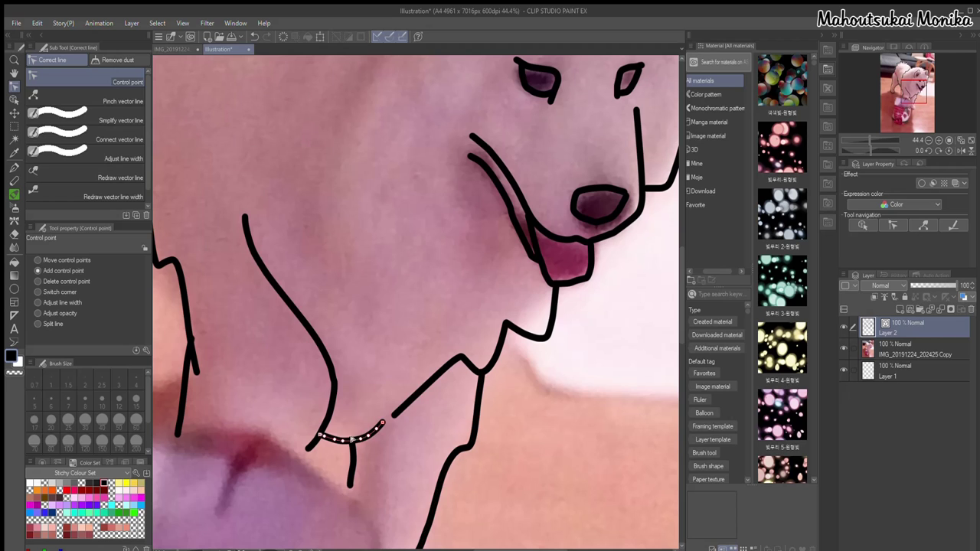
scroll(349, 482, down, 3)
scroll(344, 479, up, 2)
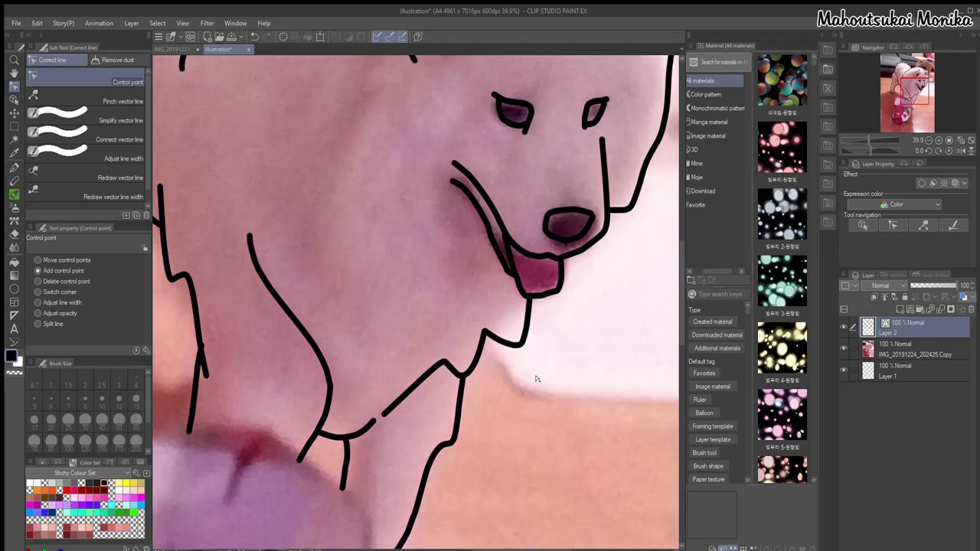
scroll(536, 378, down, 3)
scroll(398, 264, up, 4)
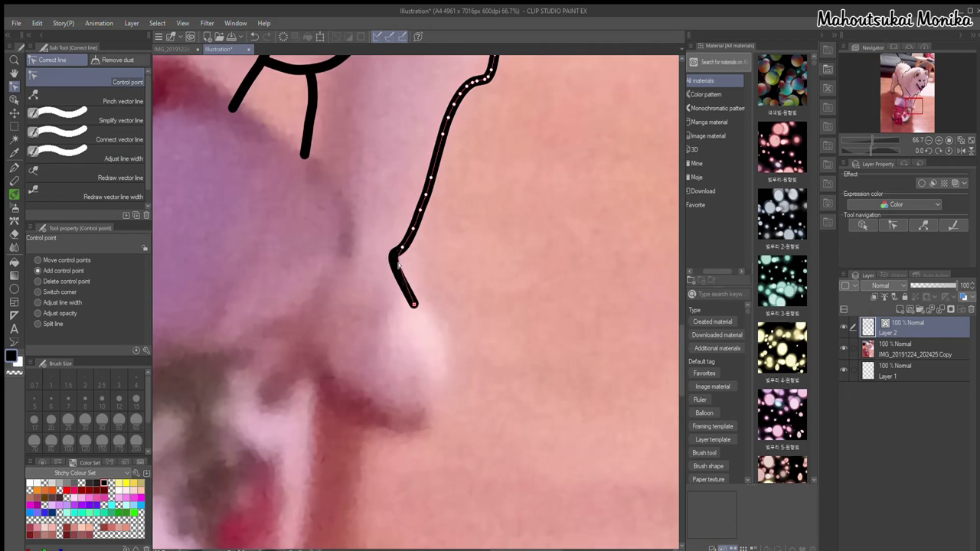
drag(398, 264, 410, 263)
- Trace the front paw with its toe line, and join its outline to the leg with control points
click(14, 168)
mouse_move(418, 304)
mouse_down()
mouse_move(430, 325)
mouse_move(410, 425)
mouse_up()
drag(426, 378, 425, 414)
mouse_move(413, 425)
mouse_down()
mouse_move(364, 405)
mouse_move(321, 355)
mouse_up()
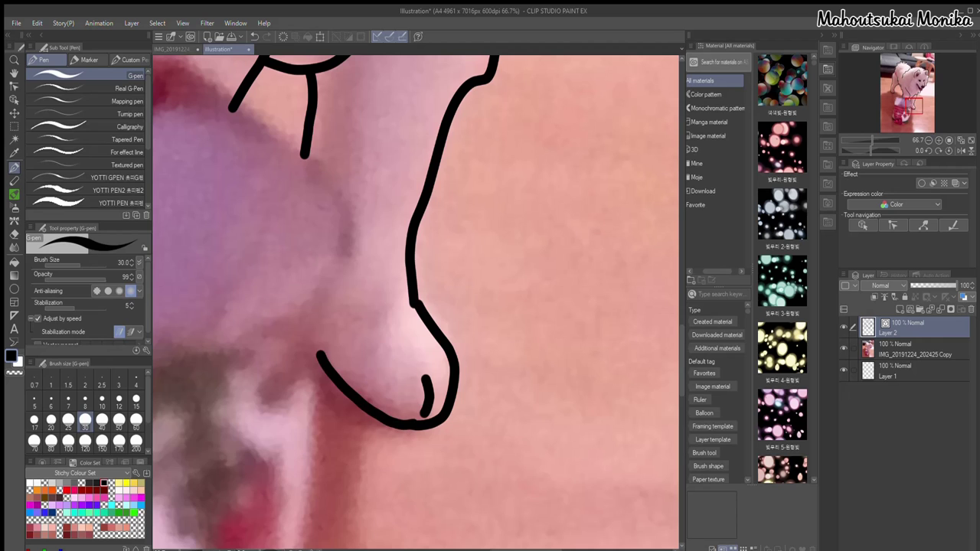
scroll(415, 253, down, 2)
key(y)
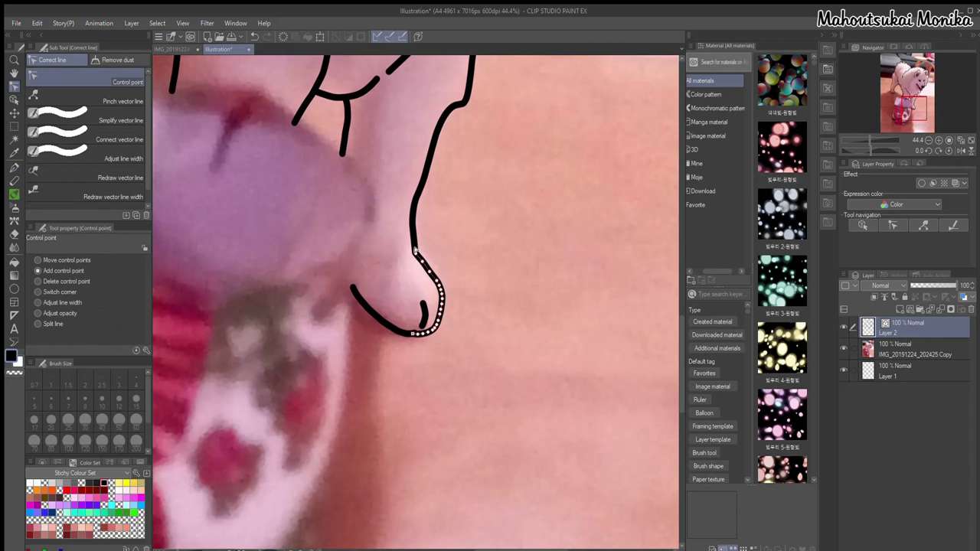
- Trace the package in front of the dog, including its top flap, sides and front fold lines
scroll(415, 249, down, 3)
scroll(484, 353, up, 2)
click(13, 166)
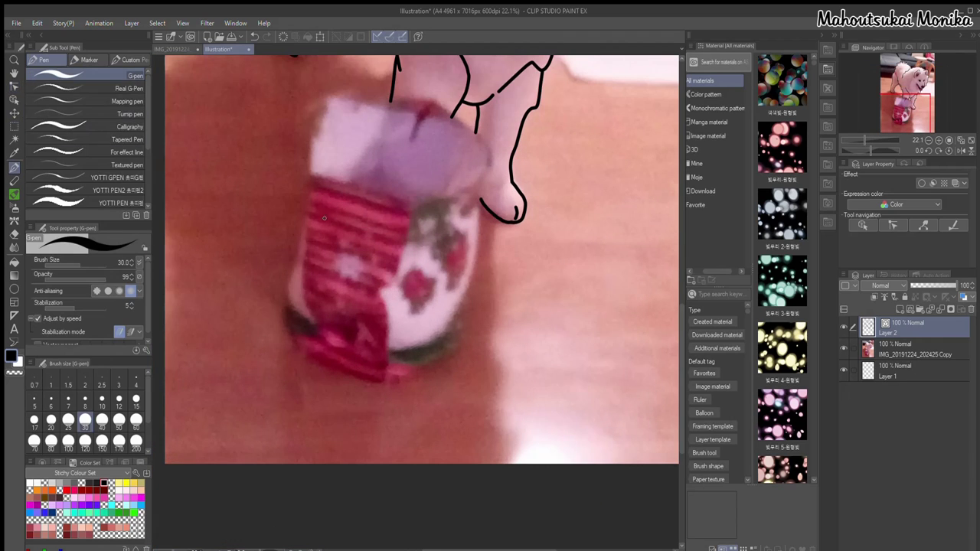
scroll(406, 127, up, 2)
mouse_move(297, 122)
mouse_down()
mouse_move(453, 136)
mouse_move(284, 153)
mouse_move(299, 124)
mouse_up()
mouse_move(507, 230)
mouse_down()
mouse_move(483, 376)
mouse_move(439, 448)
mouse_up()
mouse_move(469, 407)
mouse_down()
mouse_move(263, 464)
mouse_move(272, 228)
mouse_up()
drag(412, 281, 373, 489)
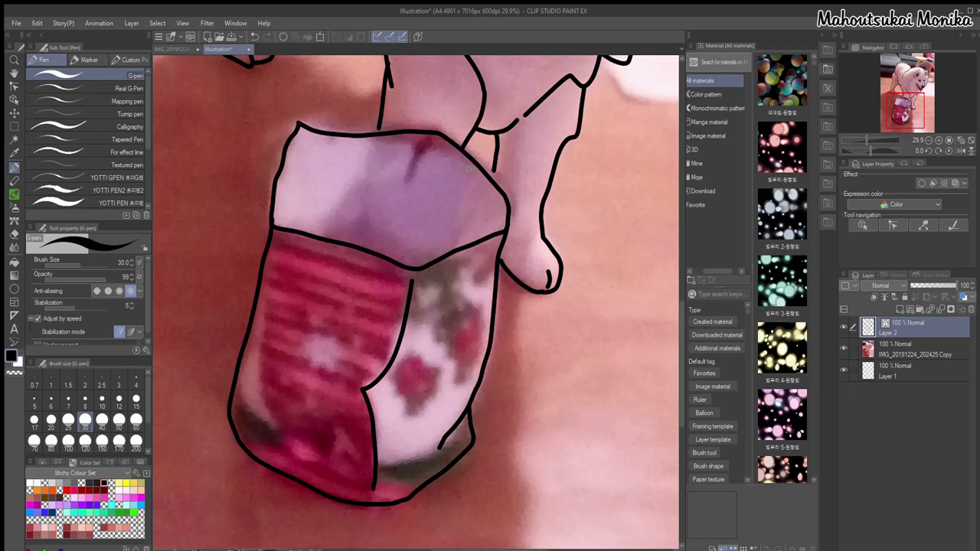
- Adjust the control points of the front leg line to meet the package and tidy the hind paw line
scroll(493, 162, up, 2)
key(y)
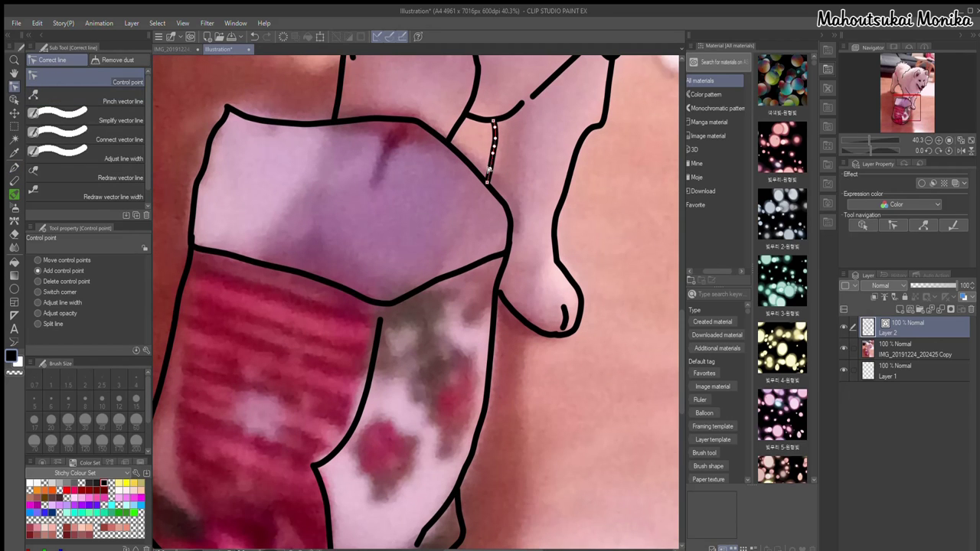
scroll(489, 170, down, 4)
scroll(383, 118, up, 6)
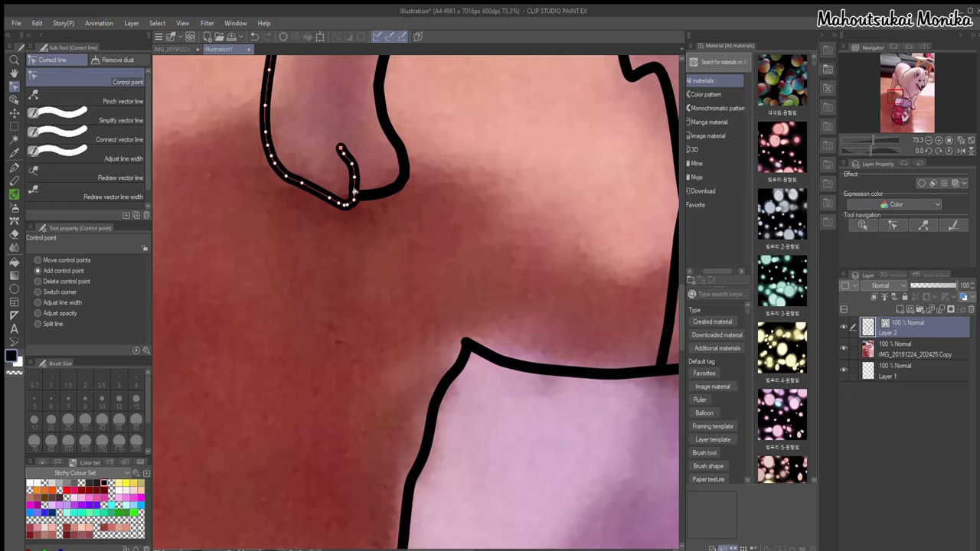
scroll(357, 161, down, 10)
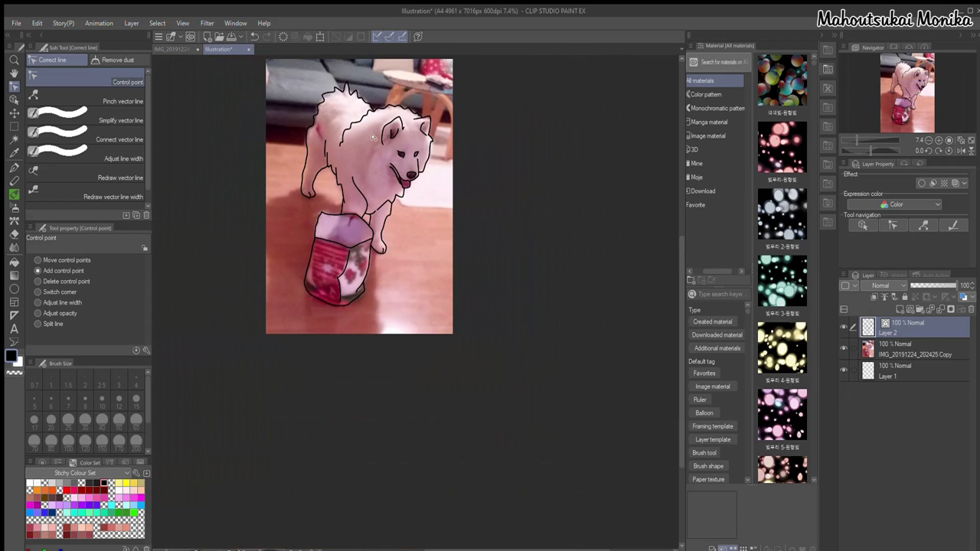
- Hide the photo layer and add a new raster layer directly beneath the line art
scroll(331, 264, up, 3)
click(843, 349)
click(900, 309)
drag(902, 327, 894, 363)
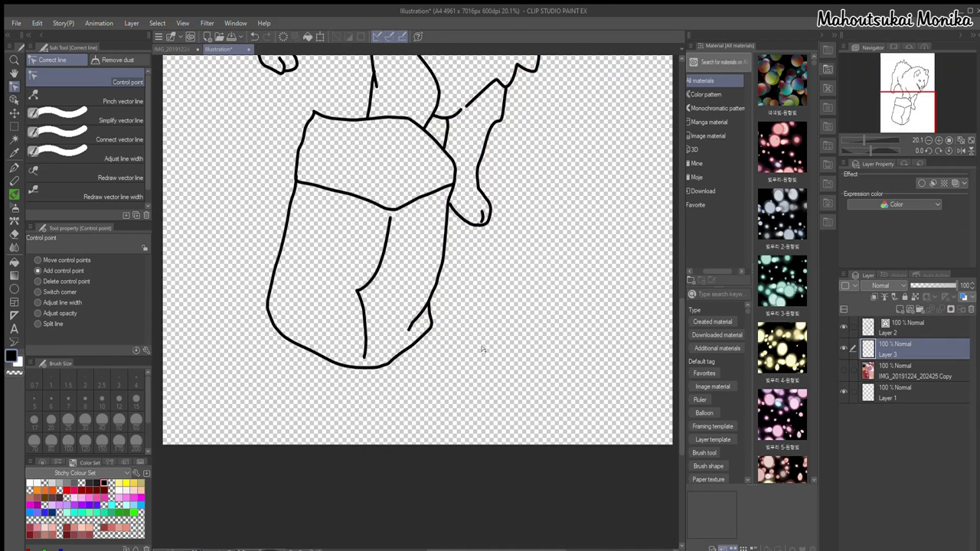
- Fill the dog's body with white using the Fill tool at a tolerance of 10
scroll(483, 347, down, 3)
scroll(559, 127, up, 2)
click(14, 261)
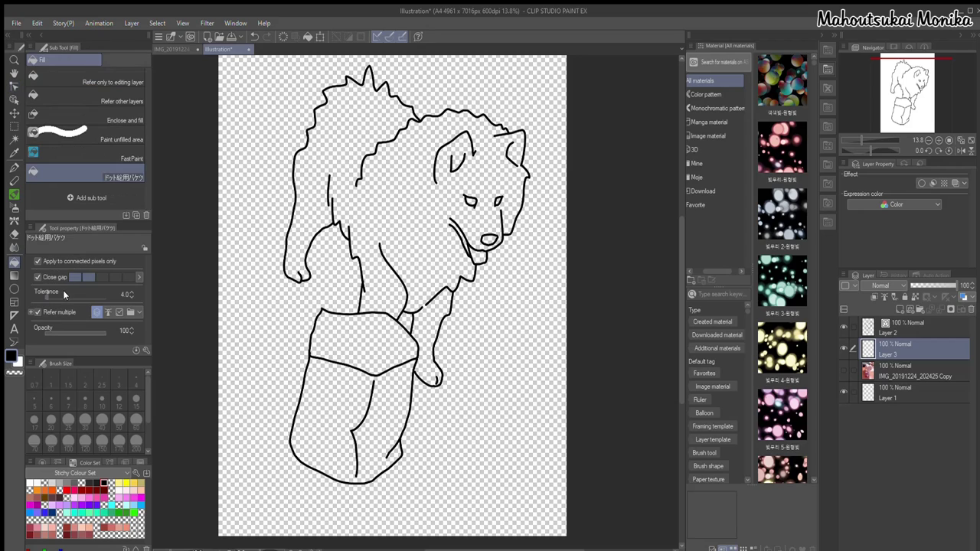
click(63, 290)
click(30, 485)
click(337, 149)
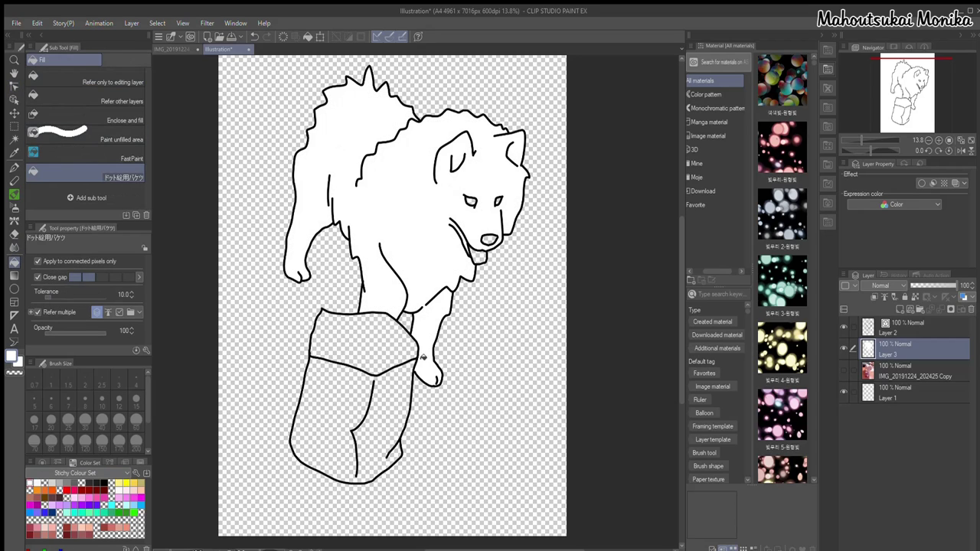
- Fill the package's body with red and its top flap with a darker red
click(42, 462)
click(108, 502)
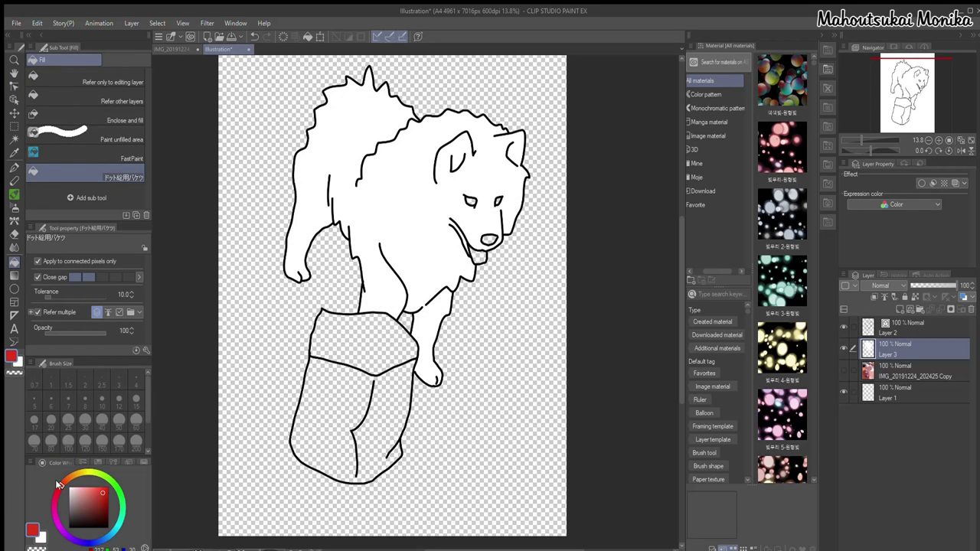
click(98, 490)
click(339, 381)
click(100, 498)
click(371, 347)
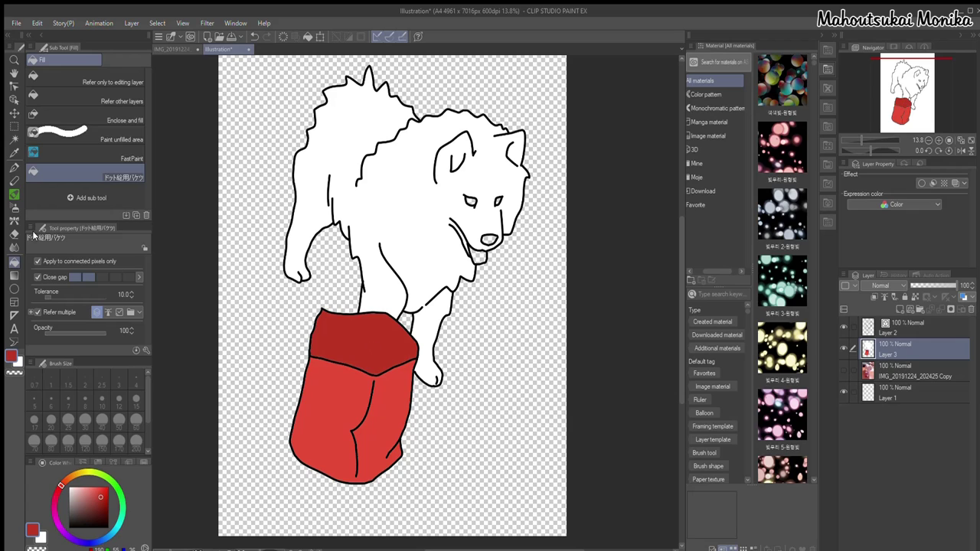
- Search the materials for "christmas" and add the Candy cane 4, Candy cane 3 and Xmas balls 1 brushes to the Decoration tools
click(13, 218)
click(726, 293)
text(christmas)
key(Return)
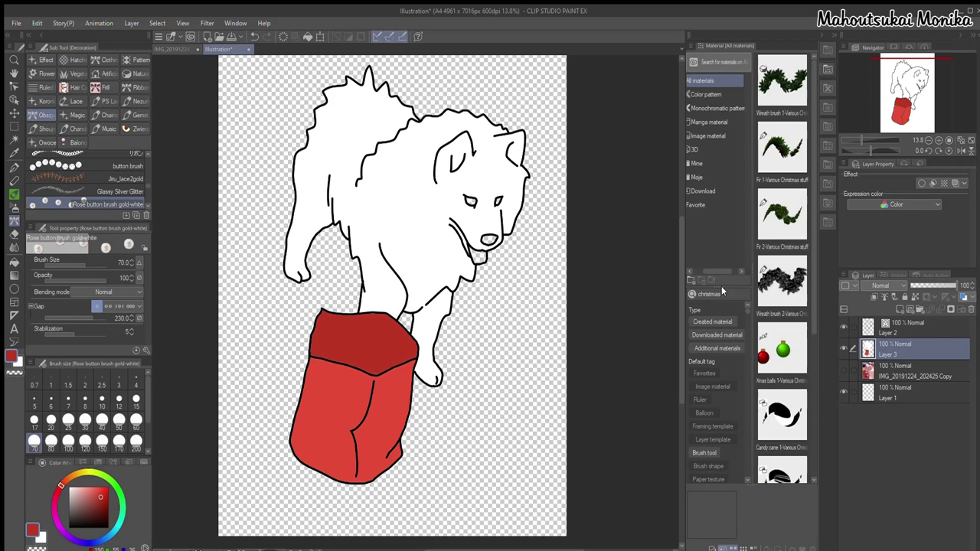
scroll(782, 306, down, 4)
scroll(88, 180, down, 3)
click(786, 385)
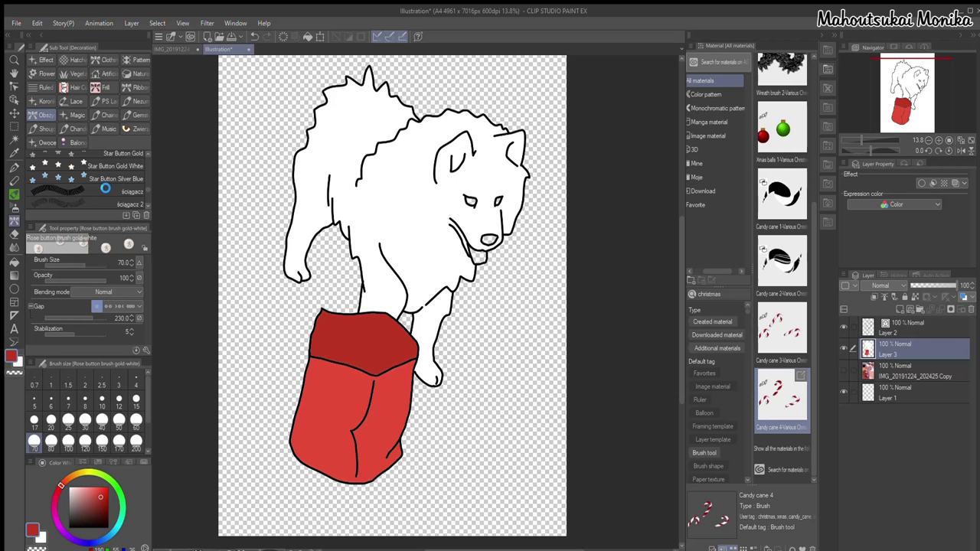
drag(783, 308, 113, 145)
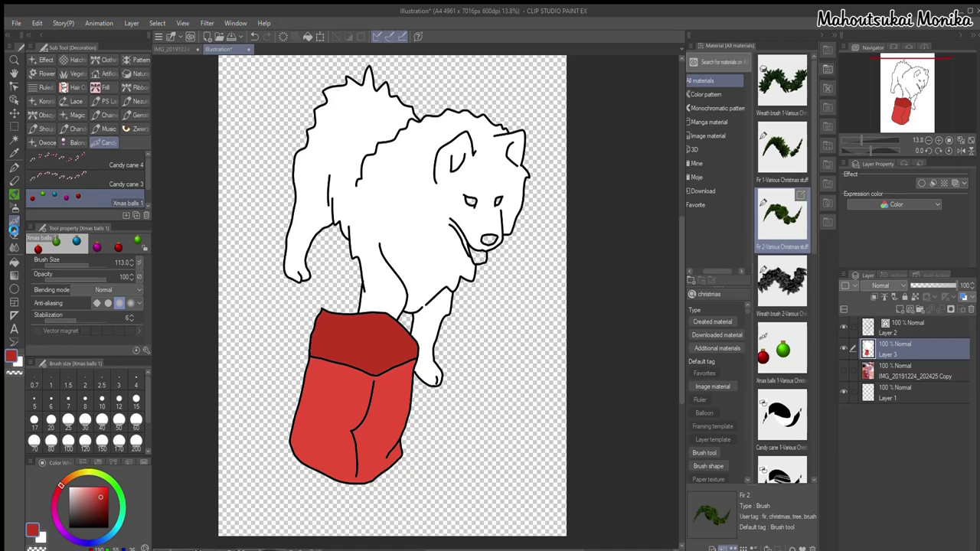
- Try to fill the dog's eyes with dark red, also with the fill that refers only to the editing layer
click(15, 263)
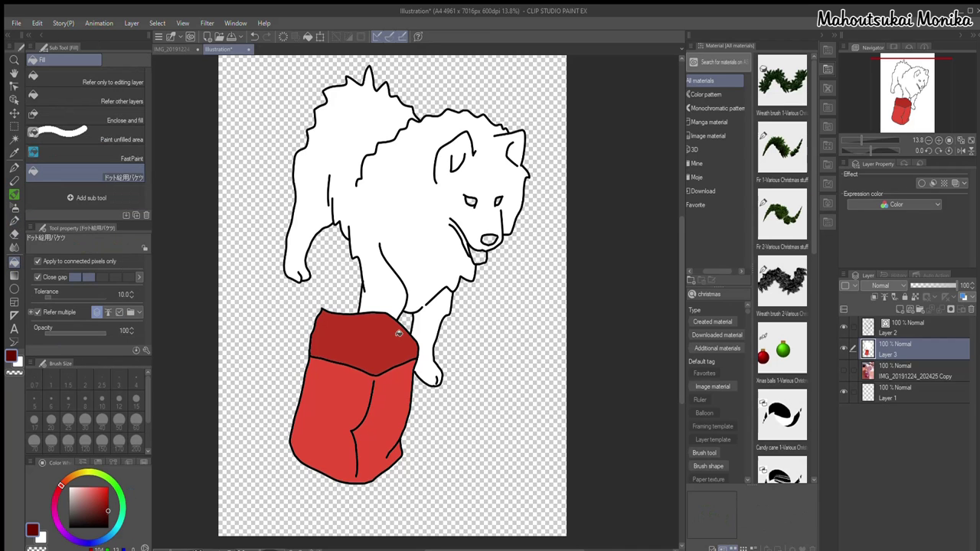
scroll(399, 333, down, 2)
scroll(415, 321, up, 7)
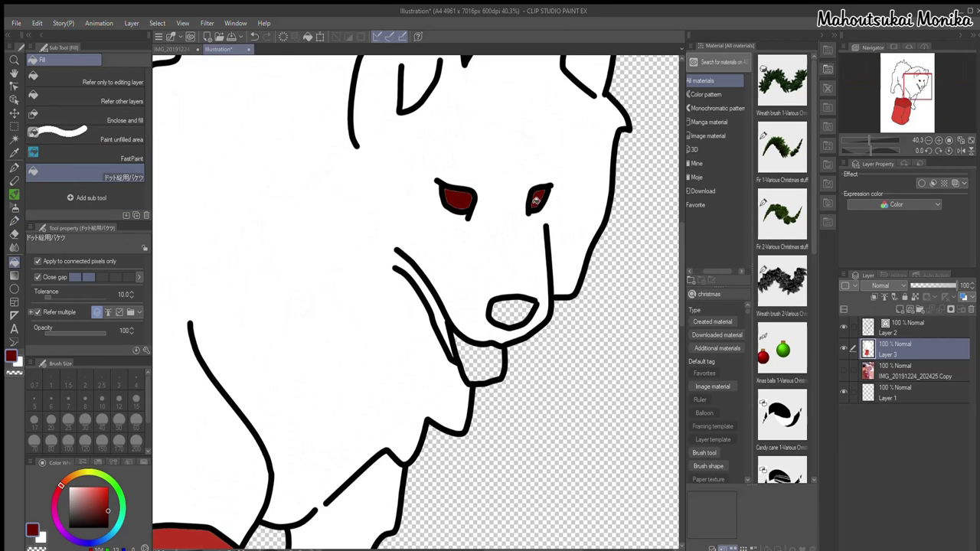
click(458, 198)
click(254, 36)
click(42, 69)
click(454, 197)
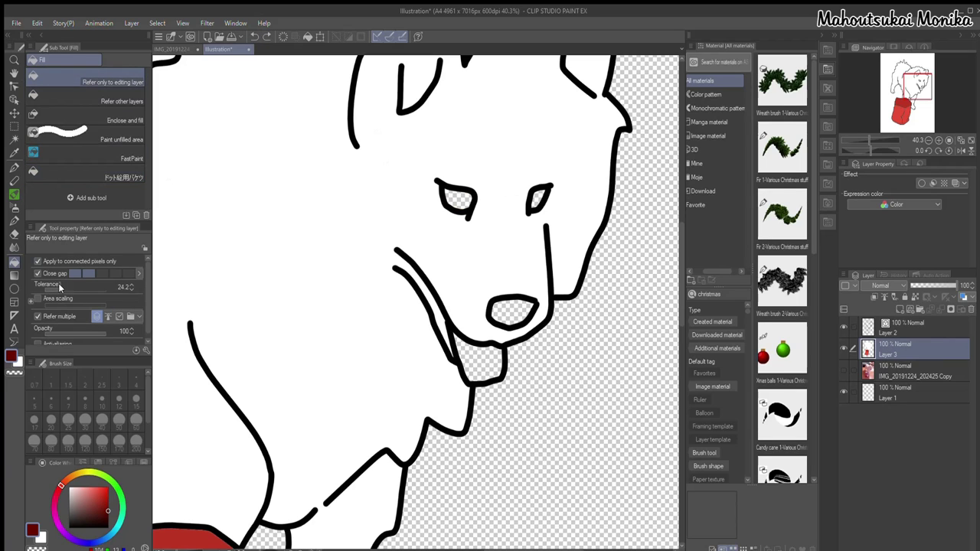
- Select the dog's eye areas with Auto select and paint both dark red with the G-pen
key(w)
click(458, 199)
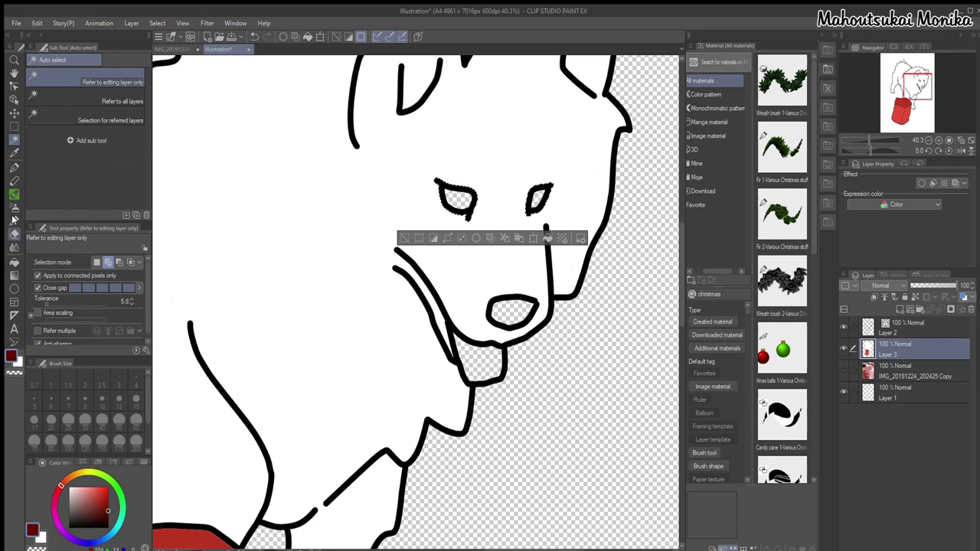
key(p)
drag(530, 193, 545, 205)
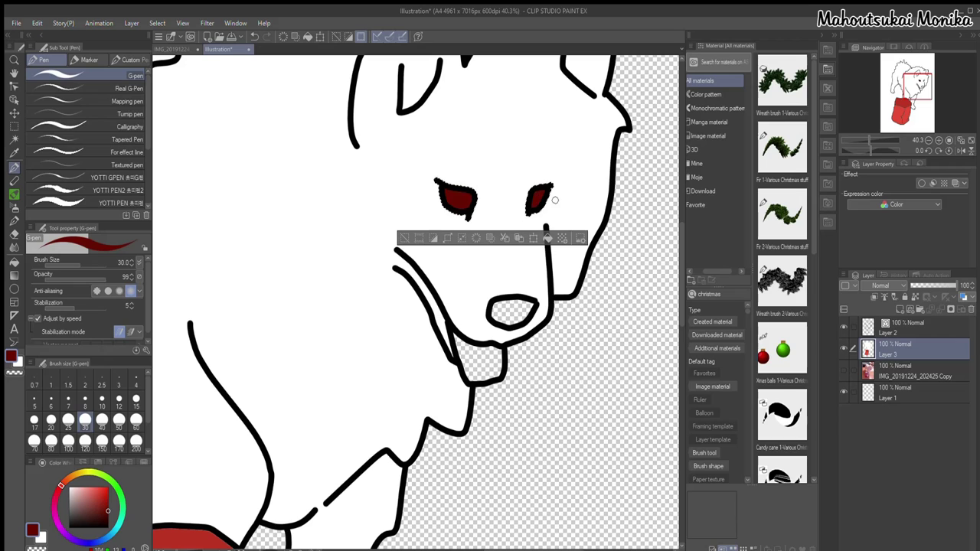
- Dot round black pupils into both eyes with the G-pen at size 60
scroll(569, 209, up, 4)
click(108, 527)
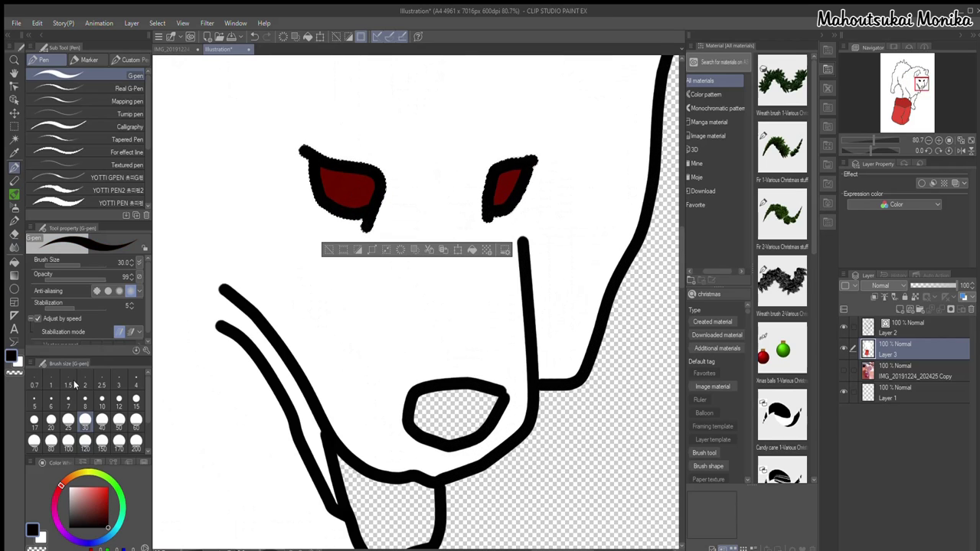
click(137, 421)
click(354, 191)
click(504, 192)
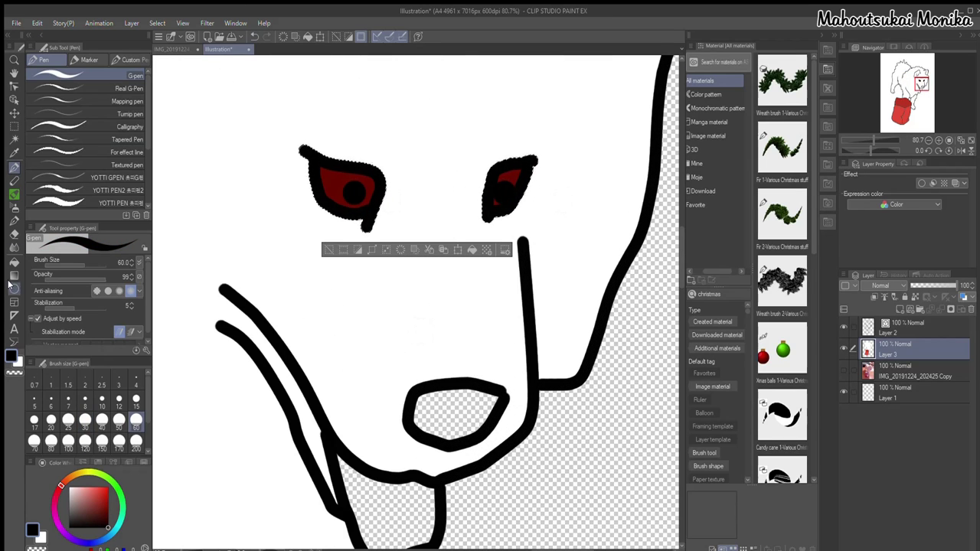
- Try fine red iris lines with the G-pen at size 3, and undo them together with the round pupils
click(119, 380)
key(x)
scroll(337, 192, up, 6)
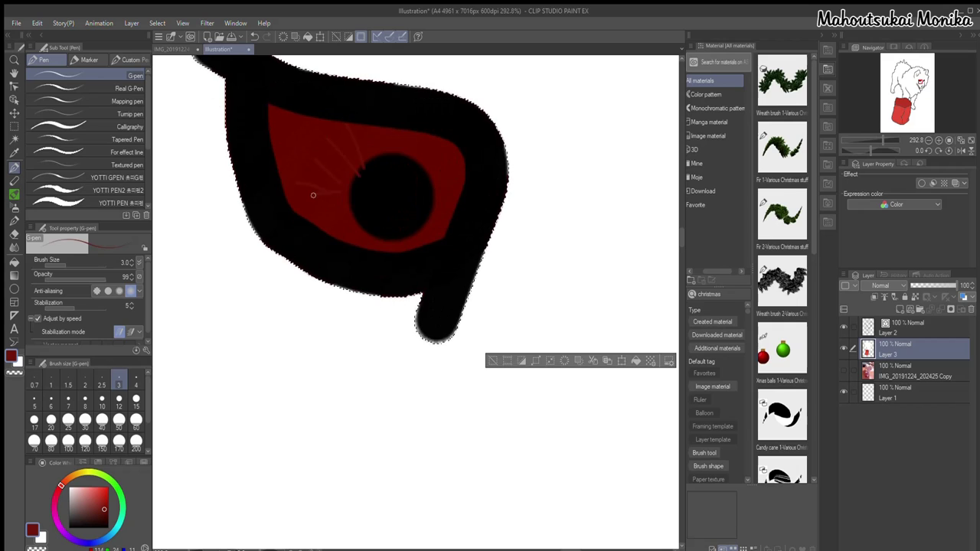
drag(304, 153, 340, 178)
click(255, 37)
scroll(246, 171, down, 3)
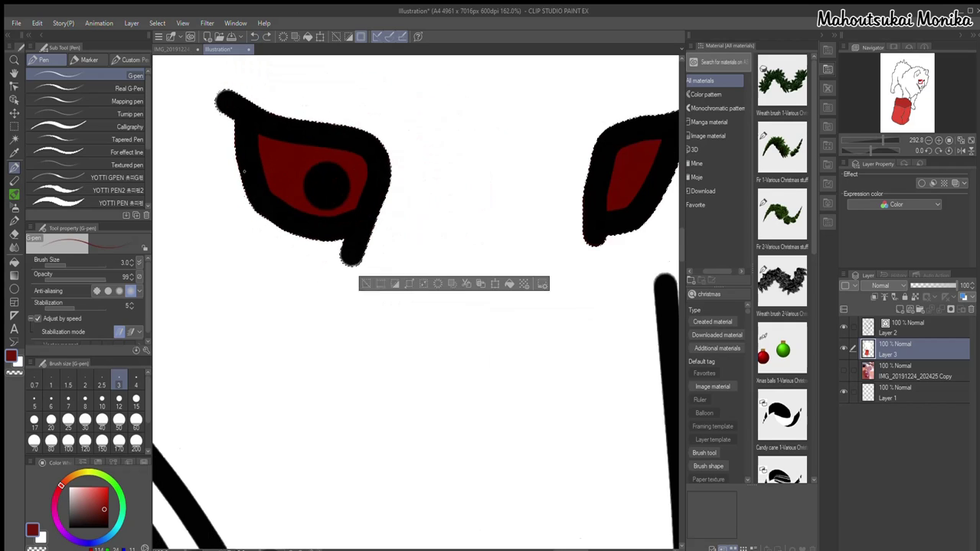
click(254, 37)
- Draw narrow oval black pupils in both eyes with the G-pen at size 25
key(x)
click(68, 419)
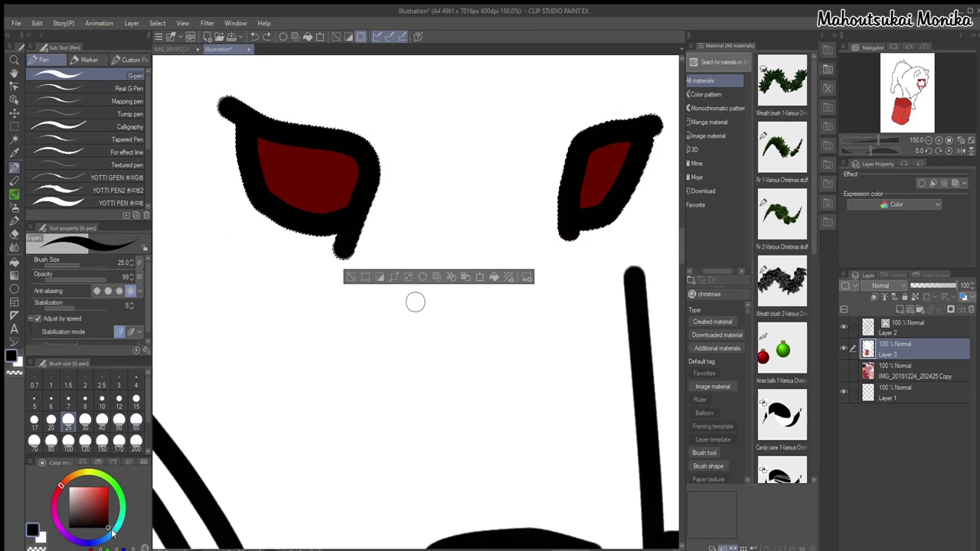
mouse_move(321, 197)
mouse_down()
mouse_move(323, 166)
mouse_move(315, 170)
mouse_up()
drag(600, 158, 596, 184)
- Add white highlights to both pupils and the outer corners of both eyes with the Soft airbrush at size 30
drag(92, 497, 69, 486)
scroll(59, 134, down, 2)
click(59, 136)
click(14, 208)
click(319, 169)
click(317, 170)
click(331, 198)
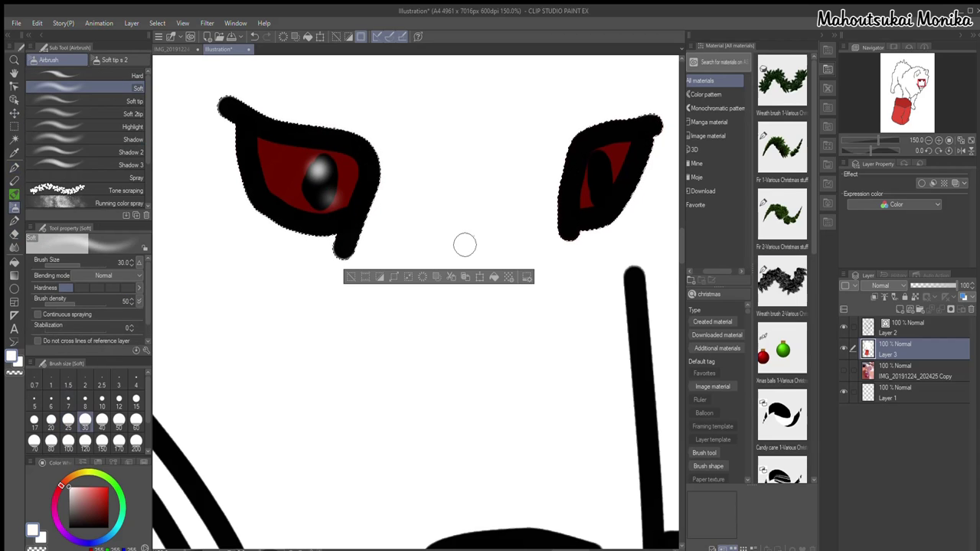
click(594, 168)
click(610, 186)
click(263, 143)
click(631, 149)
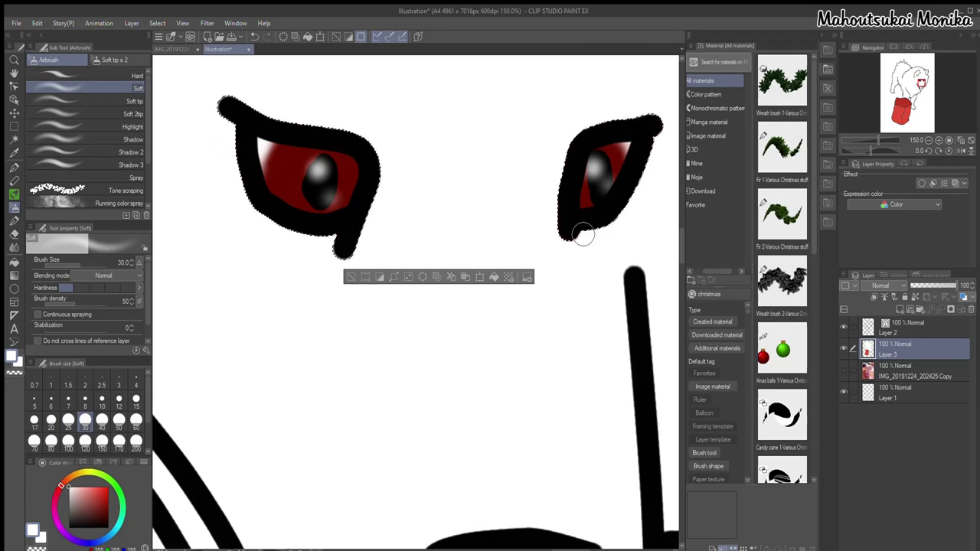
- Add a new layer above Layer 3 and airbrush darker red shading over the larger eye's iris at sizes 4 and 10
click(137, 380)
click(102, 516)
scroll(292, 145, up, 5)
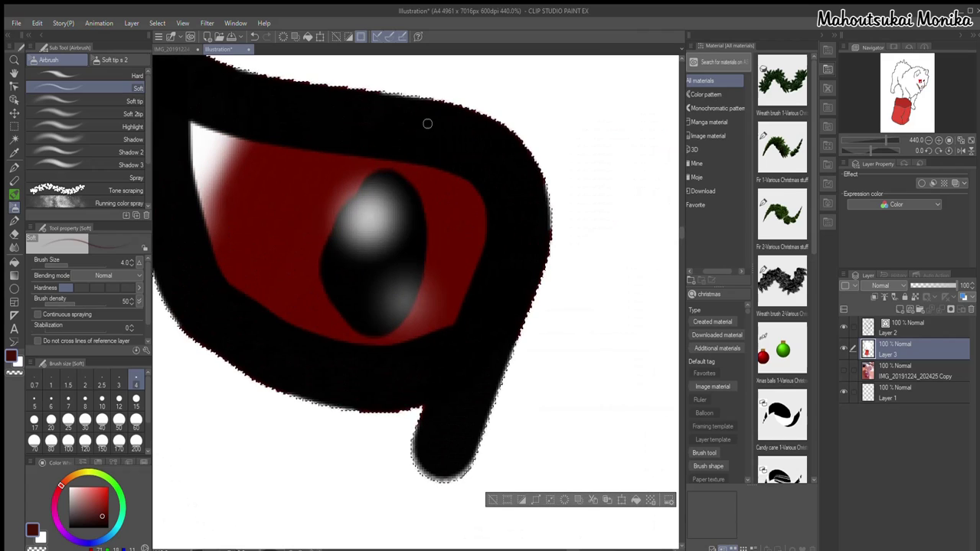
click(899, 309)
drag(348, 190, 338, 159)
drag(332, 210, 301, 184)
drag(312, 242, 282, 202)
click(102, 401)
drag(224, 218, 252, 166)
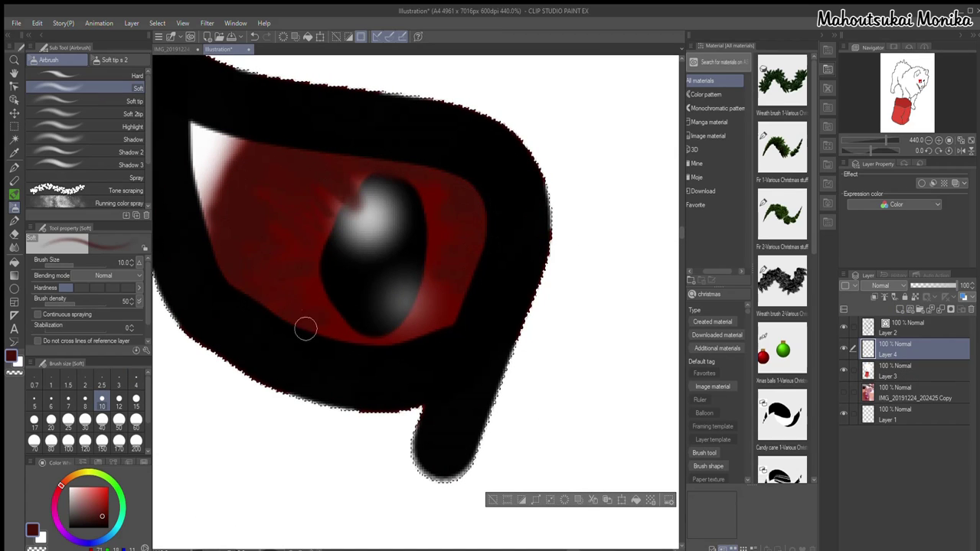
- Airbrush brighter red streaks radiating outward from the larger eye's pupil on both sides
click(108, 505)
drag(333, 280, 295, 286)
drag(331, 238, 286, 248)
mouse_move(341, 205)
mouse_down()
mouse_move(309, 181)
mouse_move(347, 162)
mouse_up()
drag(426, 233, 458, 232)
drag(422, 261, 460, 268)
drag(414, 294, 430, 313)
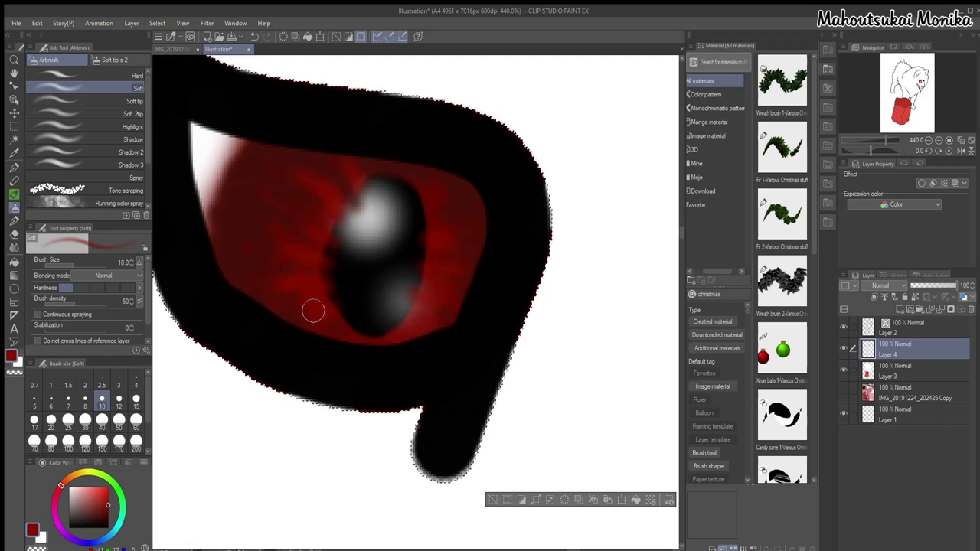
- Airbrush a near-black red shadow along the edges of both irises, including the lower edge of the smaller eye
click(106, 522)
mouse_move(221, 236)
mouse_down()
mouse_move(263, 155)
mouse_move(436, 167)
mouse_up()
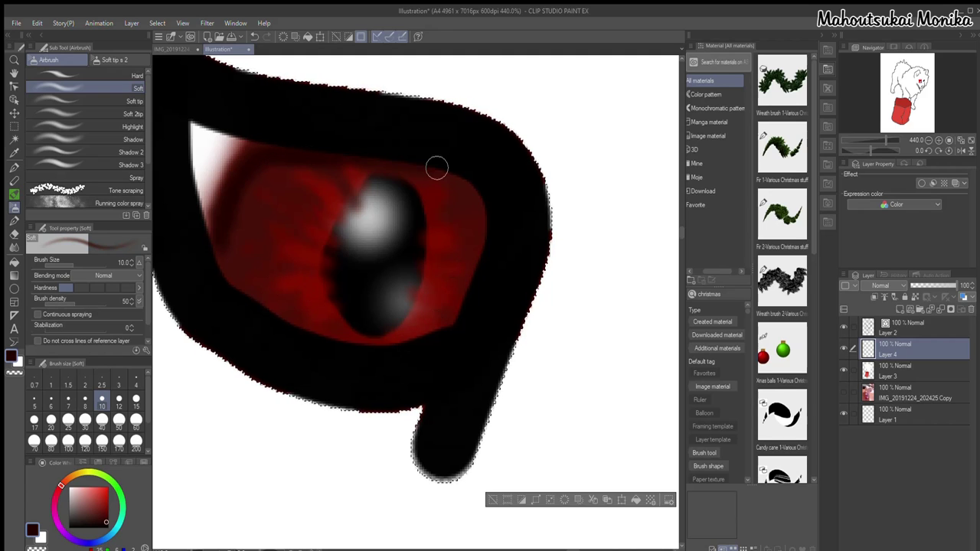
drag(536, 548, 565, 548)
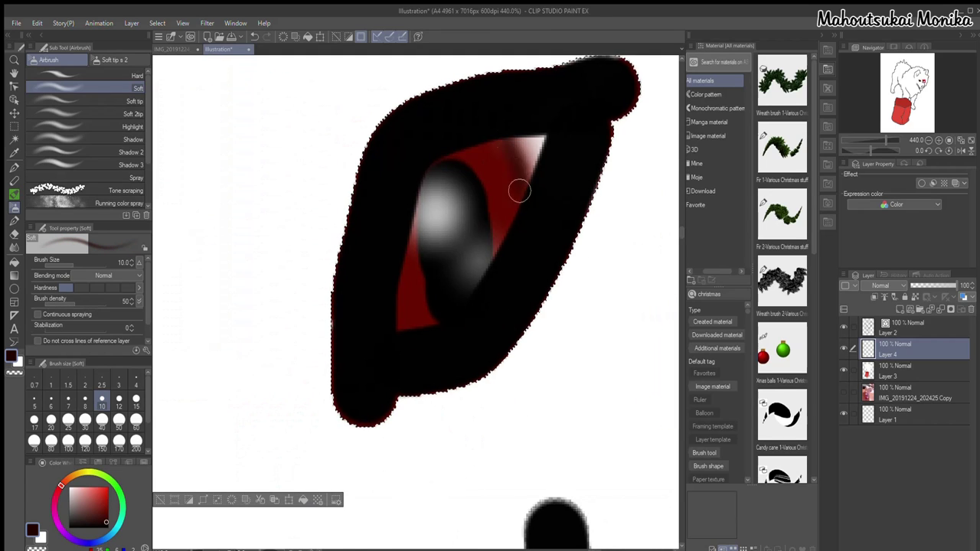
drag(519, 190, 460, 157)
drag(404, 329, 436, 317)
- Airbrush brighter red streaks around the smaller eye's pupil, reducing the brush size to 7
click(98, 462)
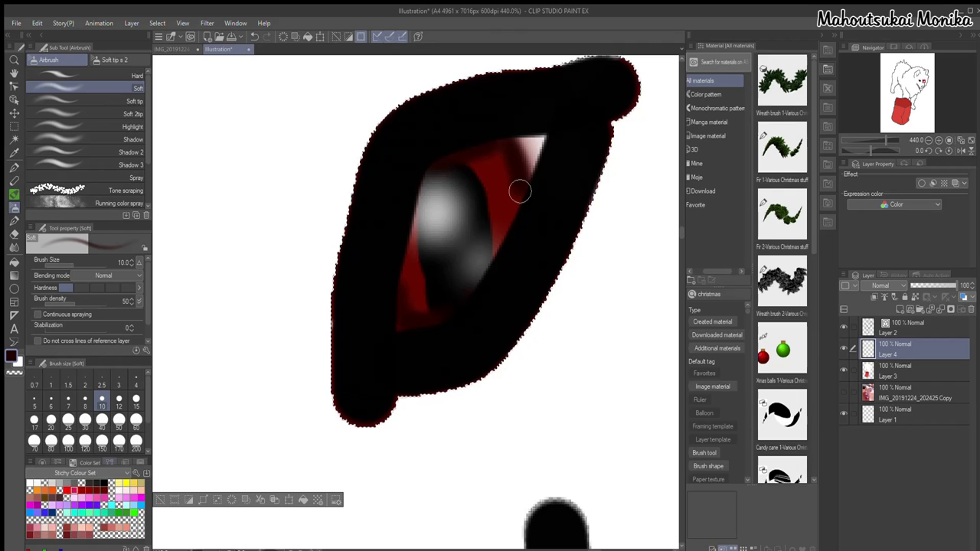
click(140, 462)
click(36, 472)
drag(489, 154, 511, 223)
click(254, 37)
click(68, 401)
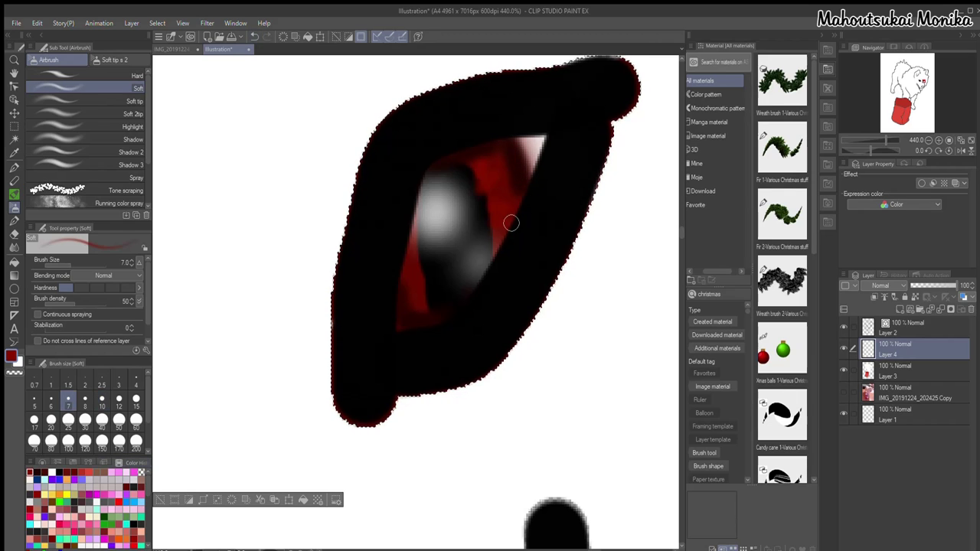
mouse_move(418, 239)
mouse_down()
mouse_move(418, 298)
mouse_move(403, 291)
mouse_up()
- Blend darker red strokes into the smaller eye's iris beside and below the pupil
click(75, 472)
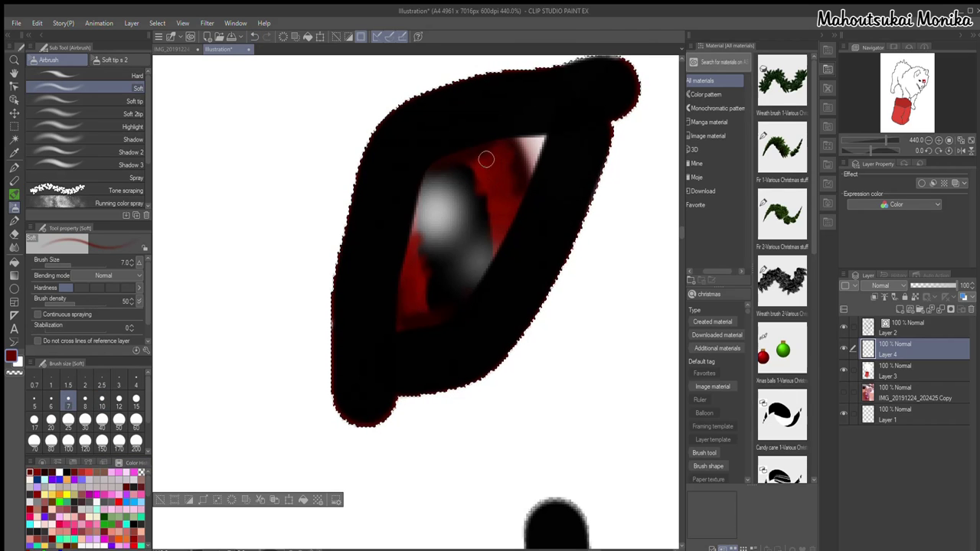
drag(482, 182, 484, 227)
scroll(266, 433, down, 2)
drag(387, 344, 374, 314)
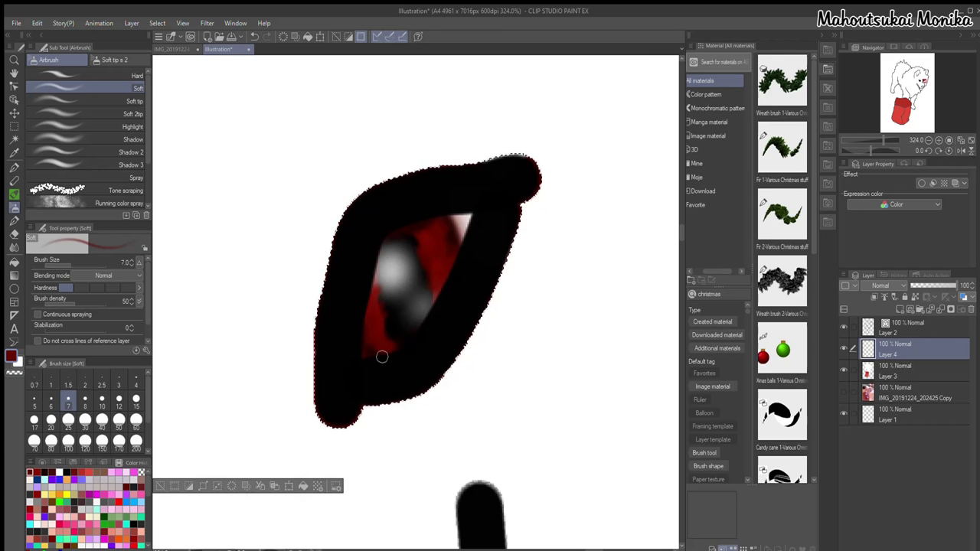
- Make Layer 3 active, switch to the Fill tool with black and clear the eye selection
scroll(247, 428, down, 5)
click(902, 371)
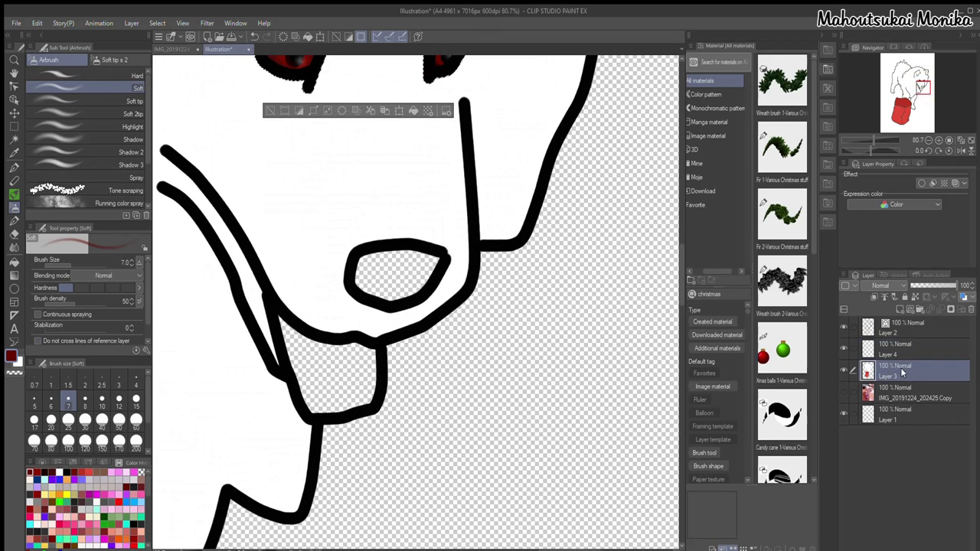
click(14, 168)
click(14, 263)
click(383, 264)
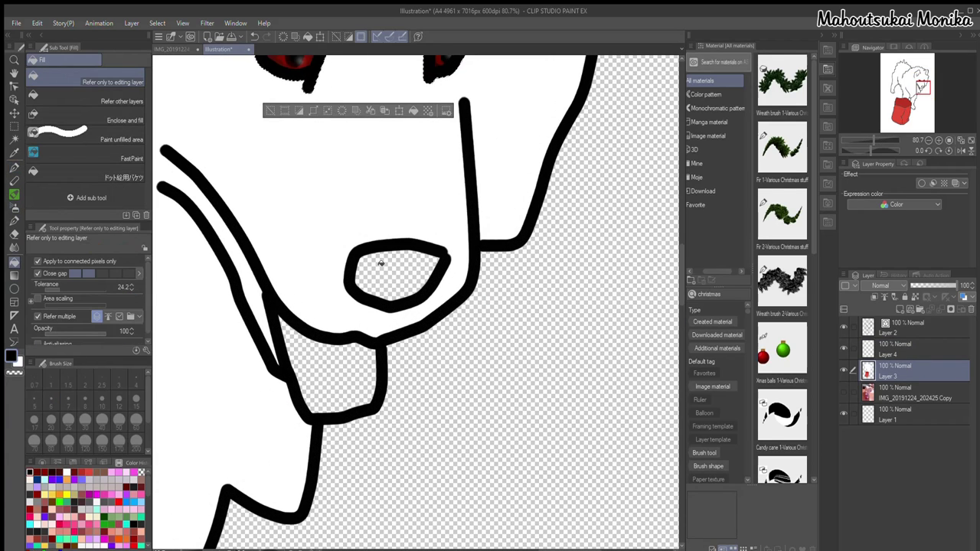
click(270, 111)
- Try to fill the dog's nose with black, also at a tolerance of 33, and undo the fills
click(410, 276)
click(255, 37)
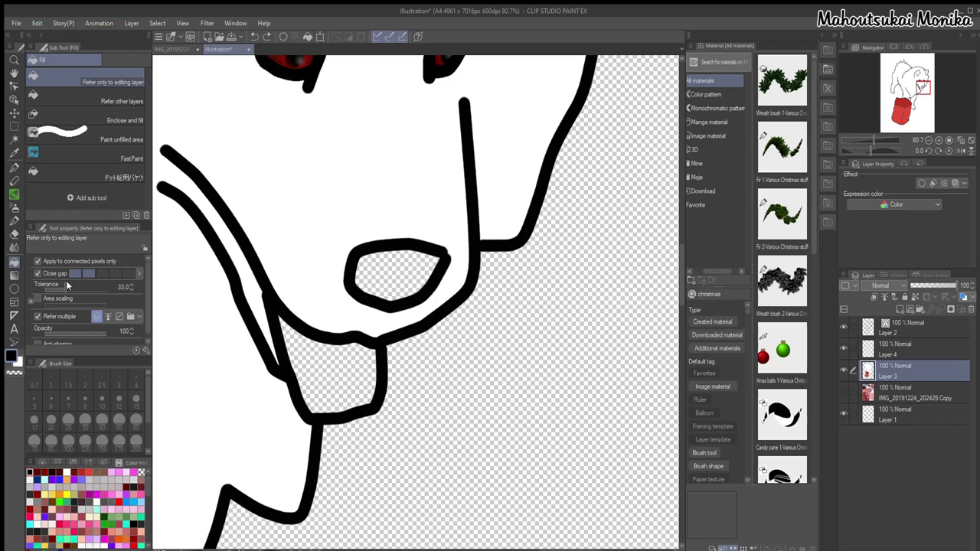
click(397, 274)
click(255, 37)
click(887, 330)
click(907, 369)
- Select the dog's nose with Auto select and paint it solid black with the G-pen at size 200
click(14, 140)
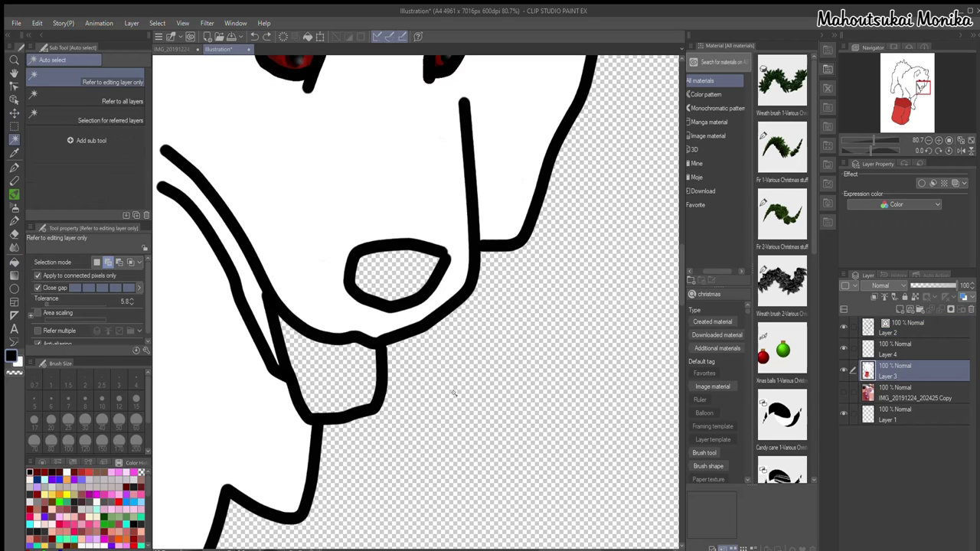
click(397, 279)
click(14, 263)
click(394, 273)
click(254, 36)
click(14, 168)
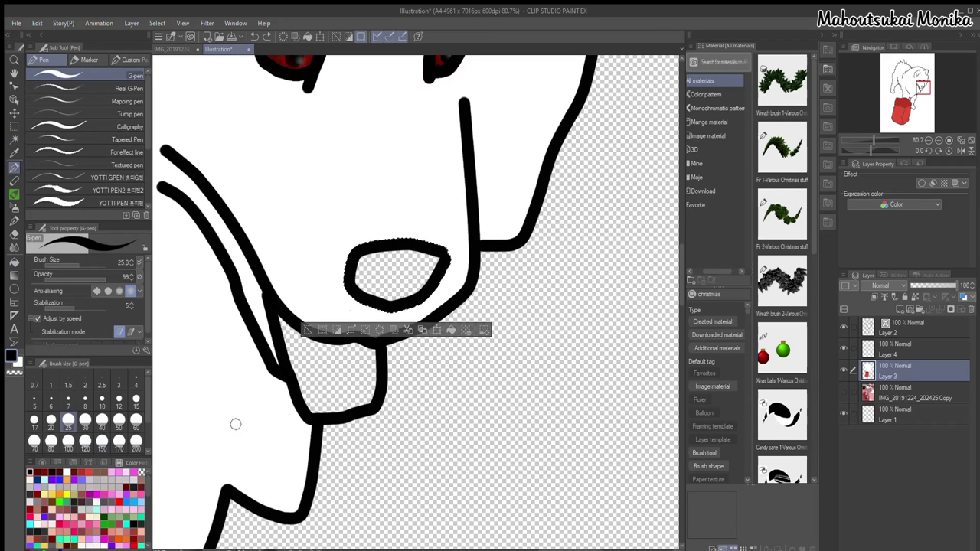
click(136, 442)
drag(412, 233, 357, 263)
- Try white nose highlights directly on Layer 3 with the Soft airbrush at size 50, and undo them
click(14, 208)
click(118, 421)
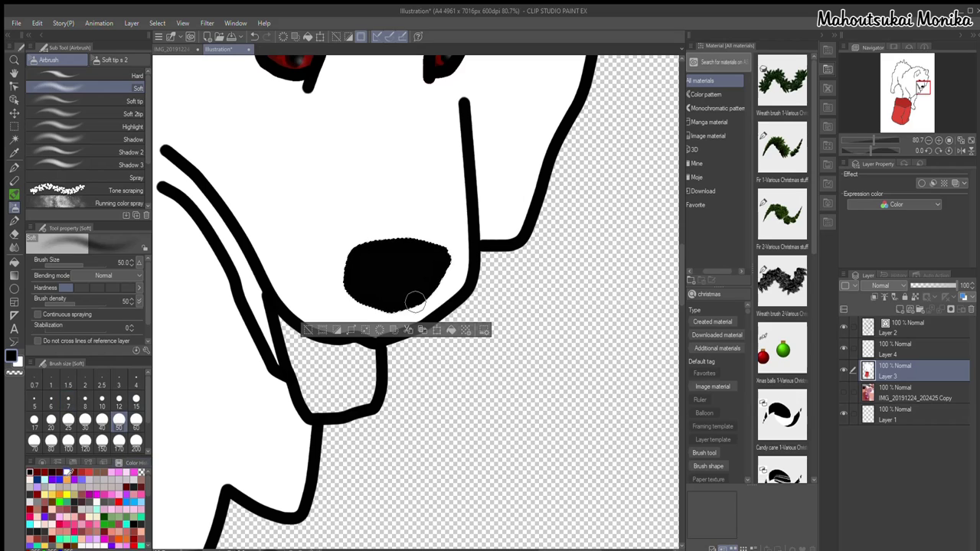
click(67, 472)
click(431, 261)
click(409, 290)
scroll(380, 190, down, 3)
click(254, 37)
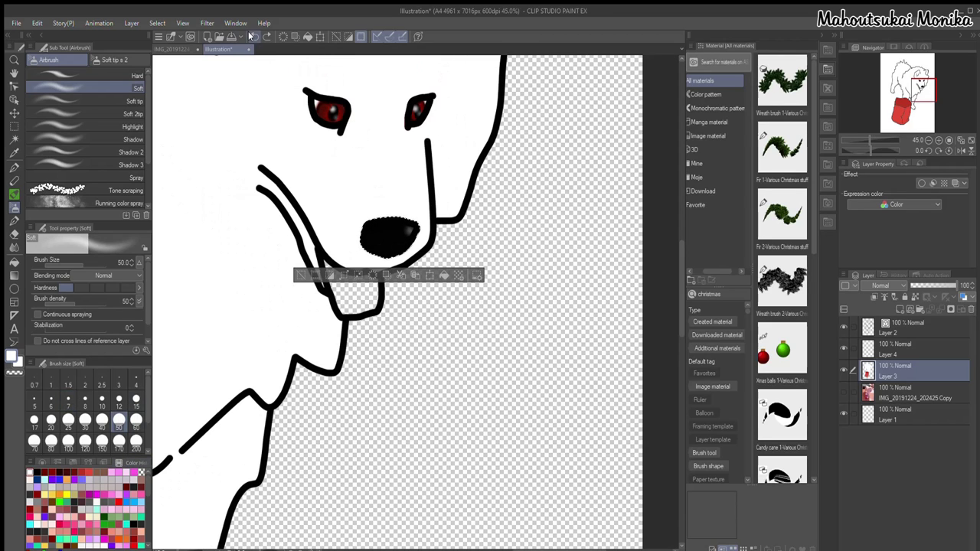
- Airbrush a white highlight on the nose on a new layer and lower that layer's opacity to 25%
scroll(400, 249, up, 4)
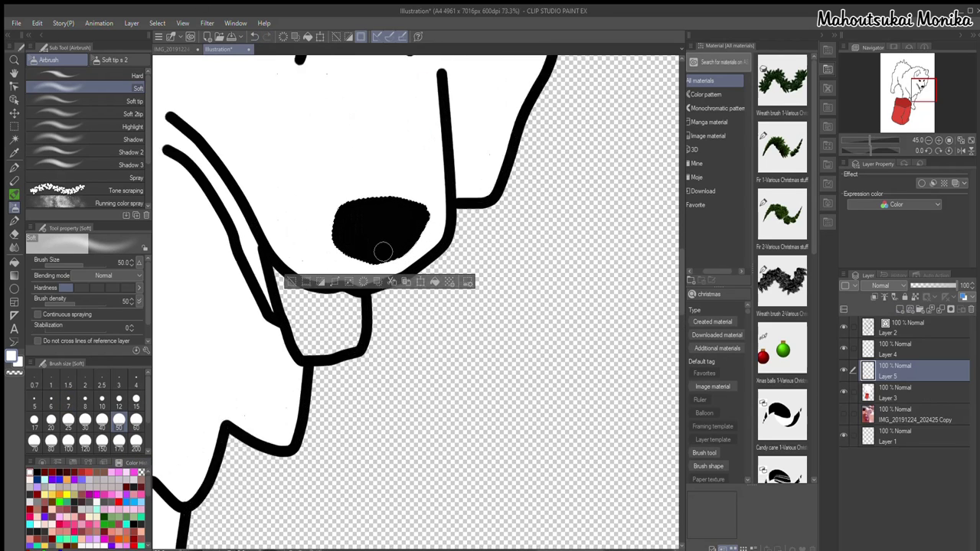
drag(386, 205, 387, 229)
drag(956, 285, 917, 283)
- Select the dog's tongue with Auto select, fill it with red on Layer 3 and clear the selection
scroll(458, 245, down, 6)
click(81, 473)
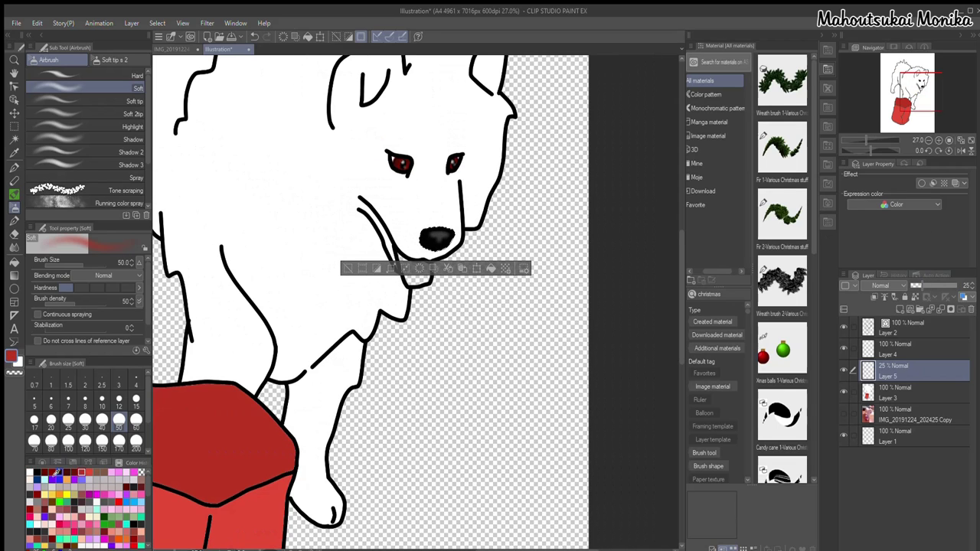
click(10, 141)
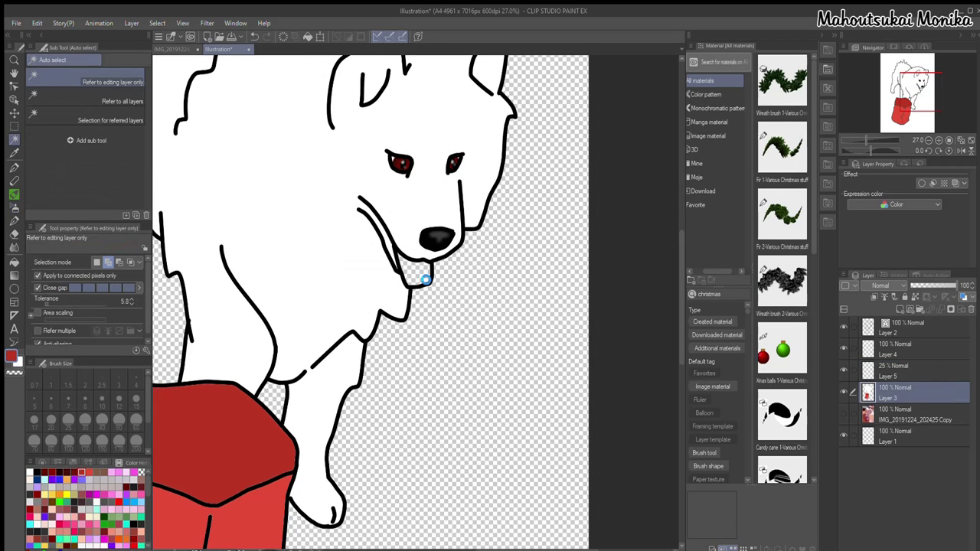
click(423, 272)
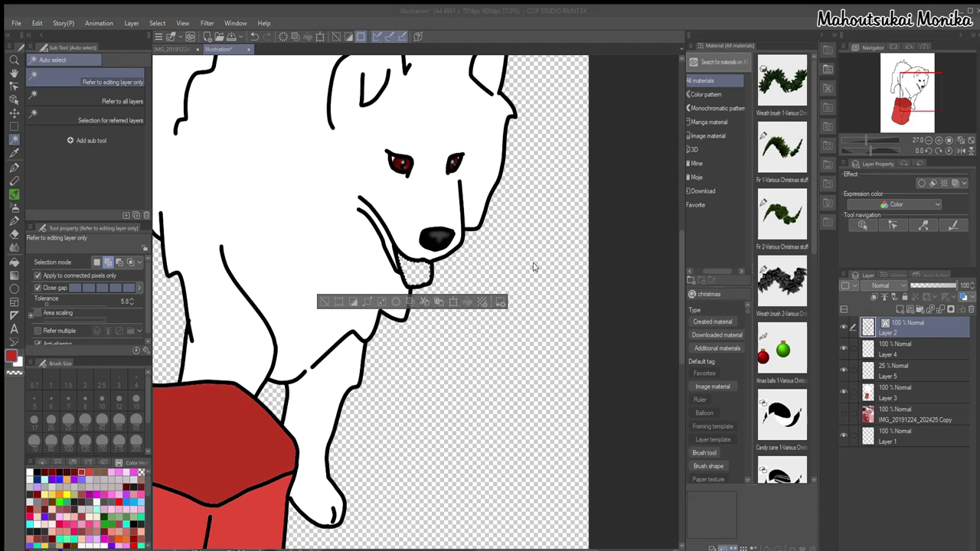
click(911, 393)
click(14, 263)
click(418, 274)
scroll(418, 274, up, 2)
key(ctrl+d)
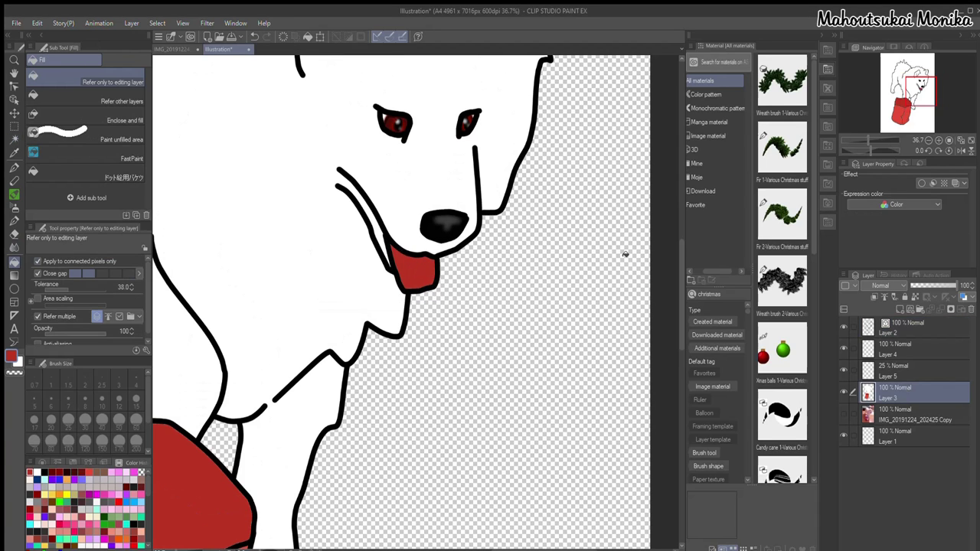
- Shade the tongue with dark red on Layer 5 using the Soft airbrush and erase the overspill around it
click(902, 372)
key(b)
scroll(449, 214, up, 3)
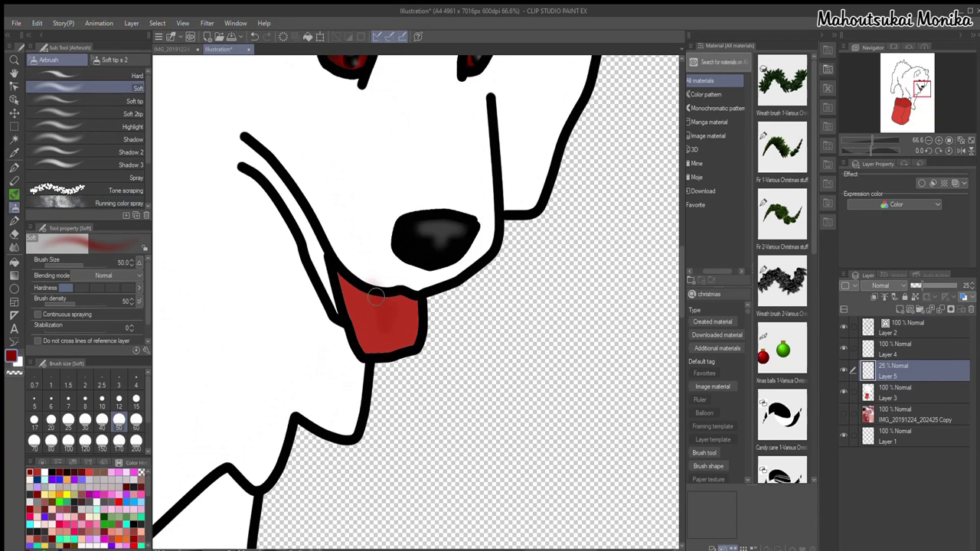
mouse_move(396, 317)
mouse_down()
mouse_move(427, 347)
mouse_move(368, 346)
mouse_up()
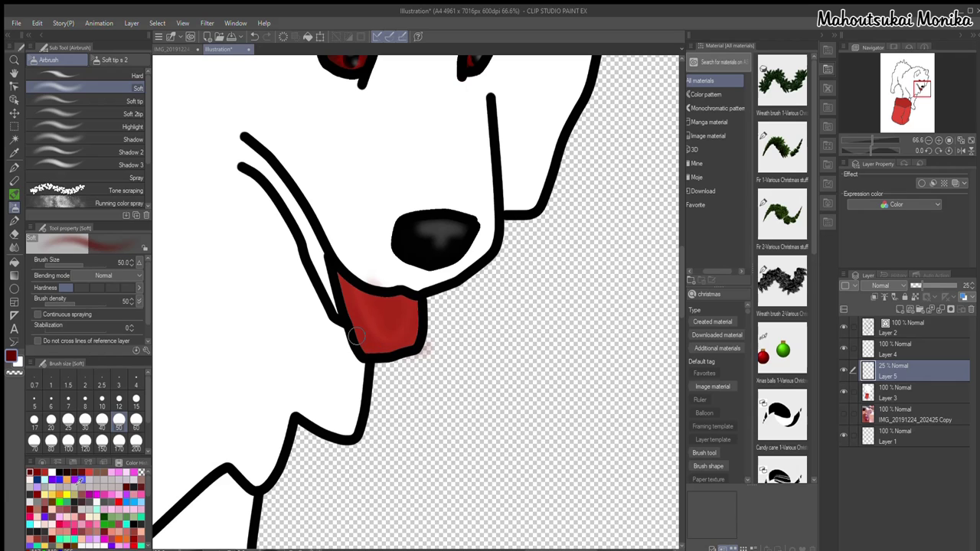
key(e)
scroll(480, 364, down, 4)
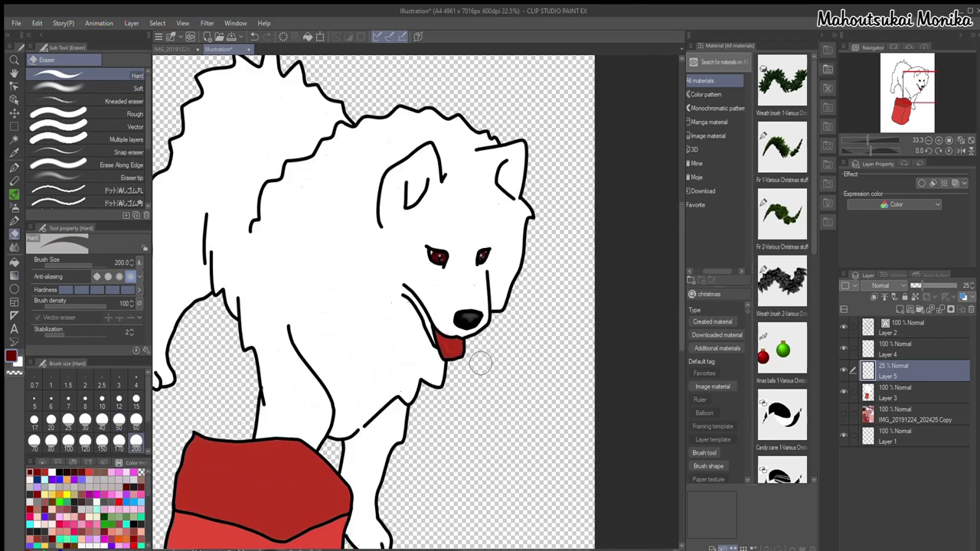
- Select the package's top flap and body together on Layer 3 with Auto select
scroll(480, 364, down, 1)
scroll(431, 317, down, 1)
scroll(431, 317, up, 1)
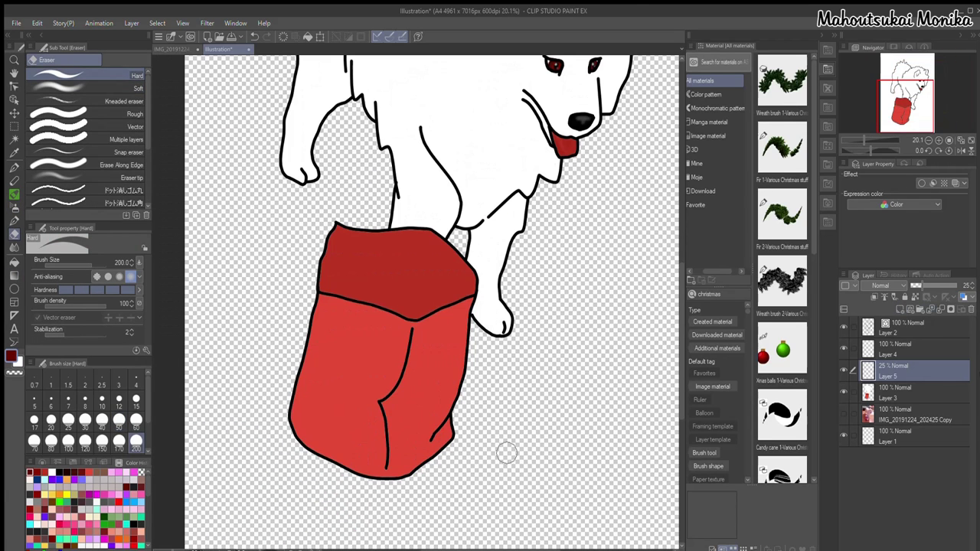
click(886, 397)
key(w)
click(392, 277)
shift+click(388, 383)
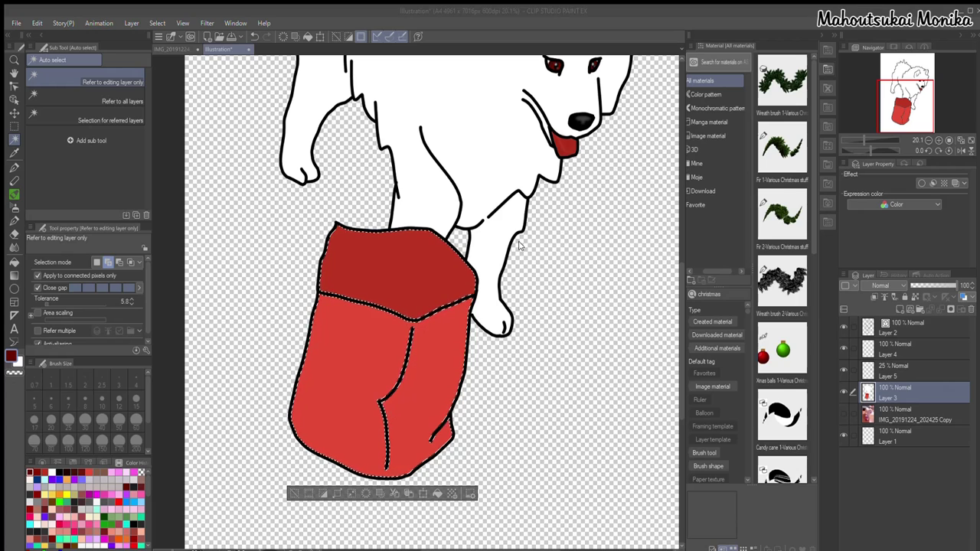
- Shade the edges and lower part of the package's top flap in dark red on Layer 5 with the Soft airbrush at size 200
key(alt+bracketright)
key(b)
scroll(511, 298, up, 2)
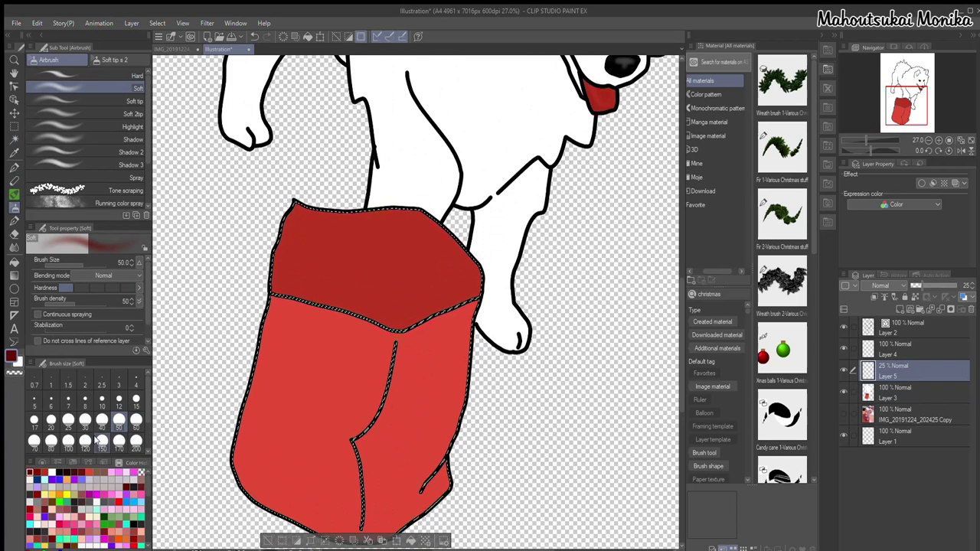
mouse_move(507, 299)
mouse_down()
mouse_move(350, 308)
mouse_move(297, 216)
mouse_move(293, 297)
mouse_move(300, 224)
mouse_up()
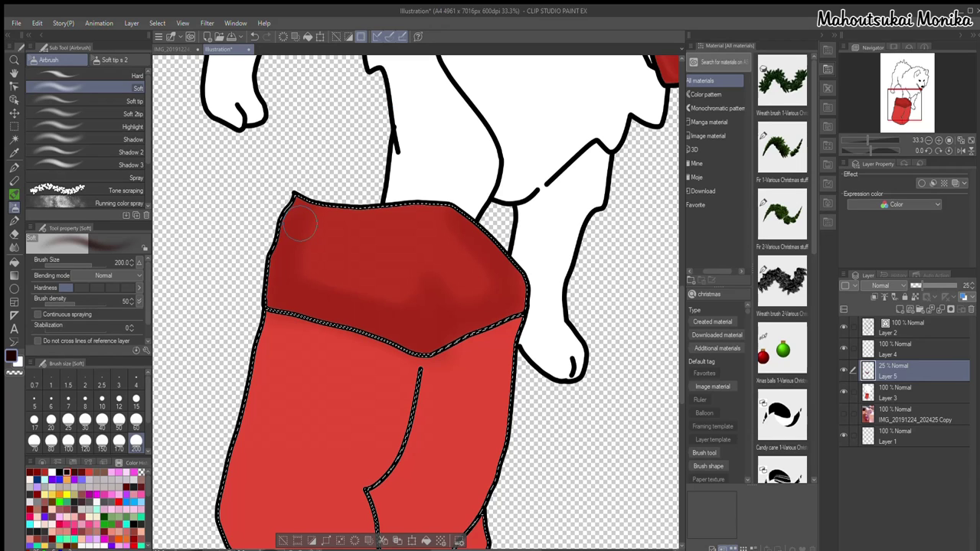
drag(301, 224, 297, 205)
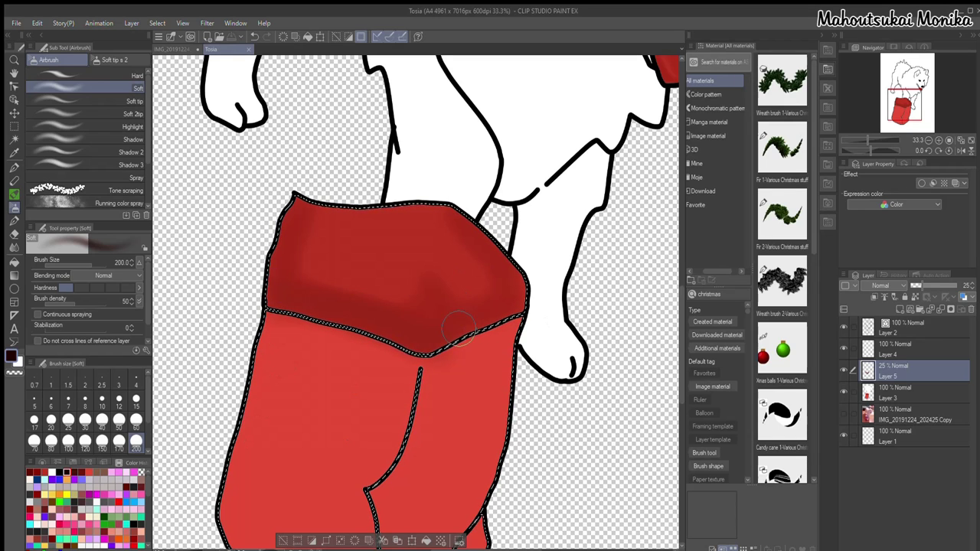
- Airbrush dark red shading along the edges and folds of the package's body on Layer 5
click(37, 473)
scroll(528, 302, down, 3)
drag(529, 301, 488, 235)
mouse_move(350, 369)
mouse_down()
mouse_move(410, 382)
mouse_move(367, 376)
mouse_move(312, 420)
mouse_move(367, 388)
mouse_move(348, 410)
mouse_move(380, 319)
mouse_up()
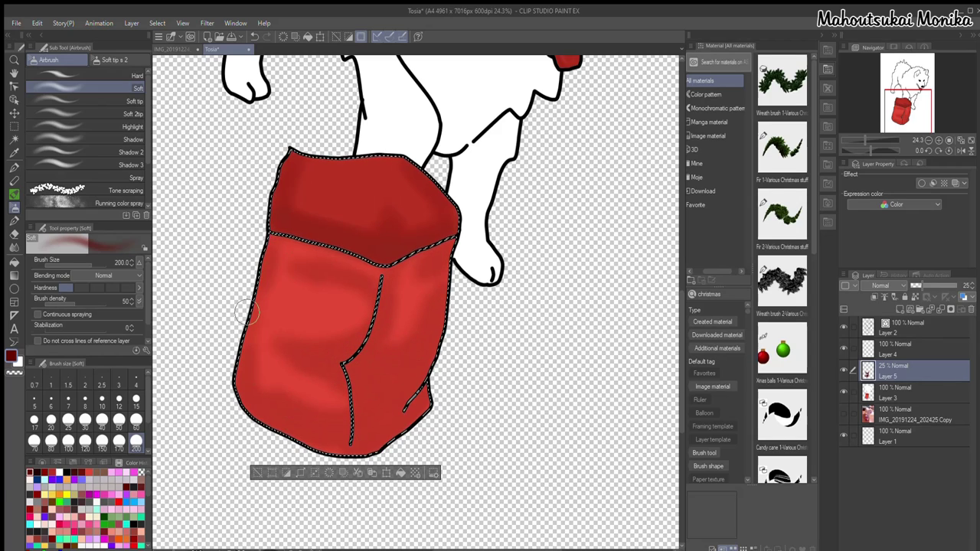
- Correct the front leg line where it meets the package on vector Layer 2 using the Control point tool, and clear the selection
scroll(559, 385, down, 1)
click(14, 87)
click(911, 327)
scroll(429, 188, up, 2)
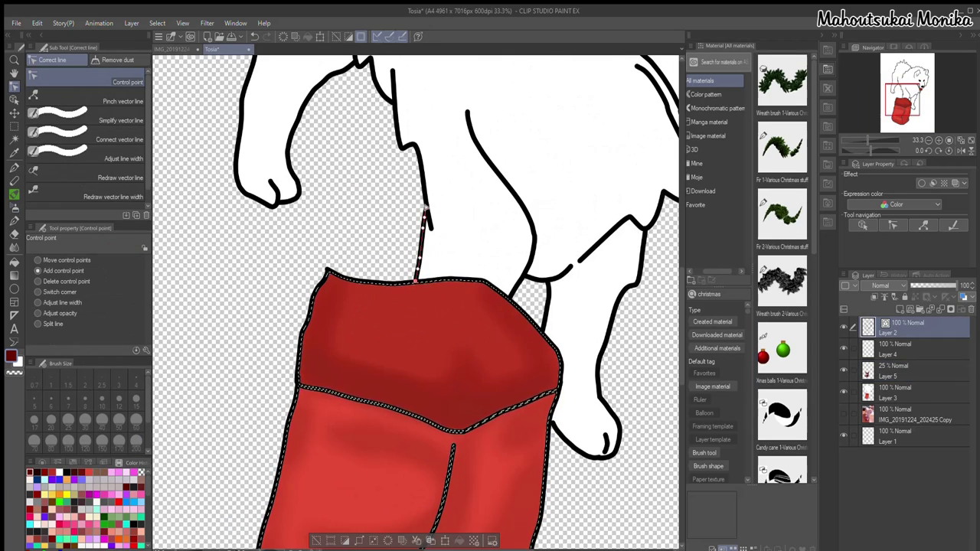
scroll(426, 209, down, 4)
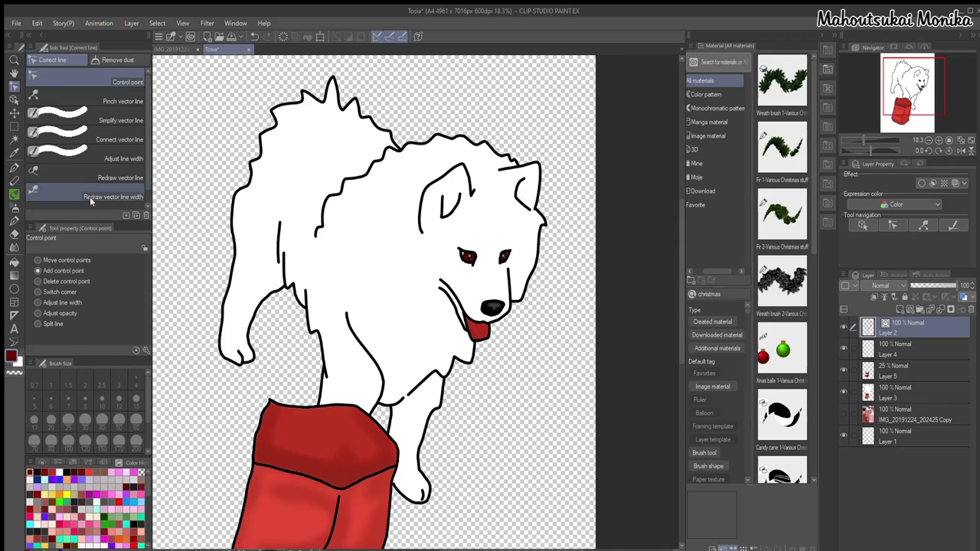
- Select the dog's white body with Auto select on Layer 2 and add a new layer directly above Layer 3
key(w)
click(357, 199)
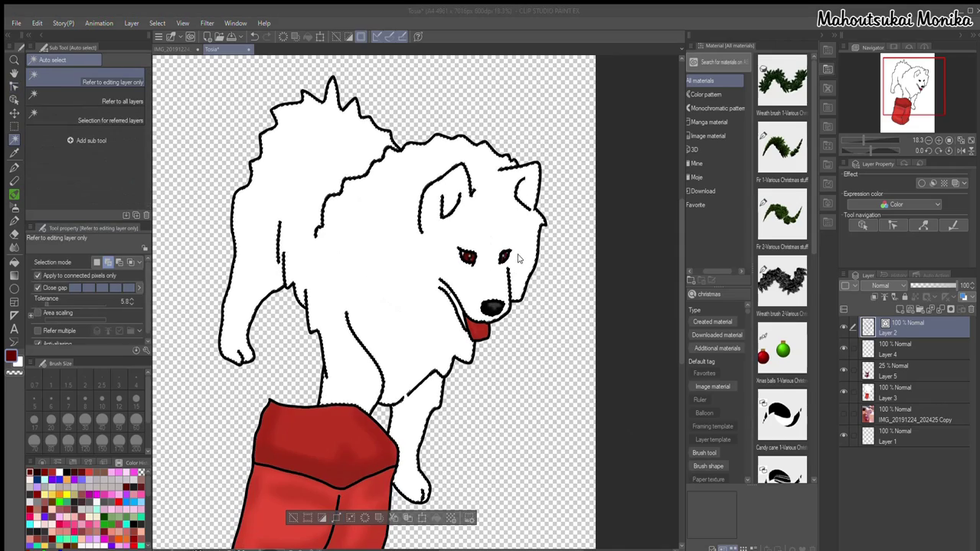
click(903, 349)
click(843, 348)
click(843, 348)
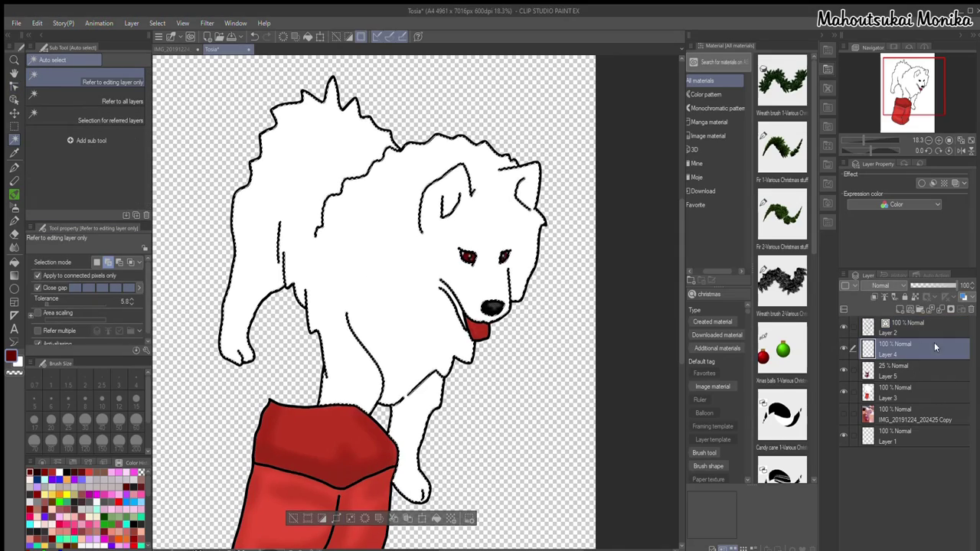
click(900, 309)
drag(892, 375, 892, 401)
- Shade the dog's fur, legs and ears in light grey on Layer 6 with the Soft airbrush at size 200
click(74, 463)
click(38, 483)
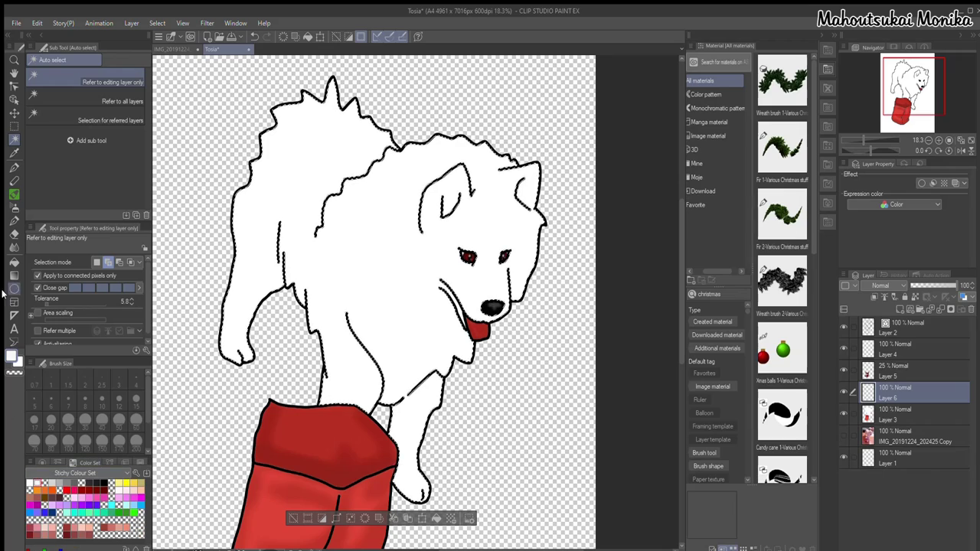
click(13, 194)
click(14, 207)
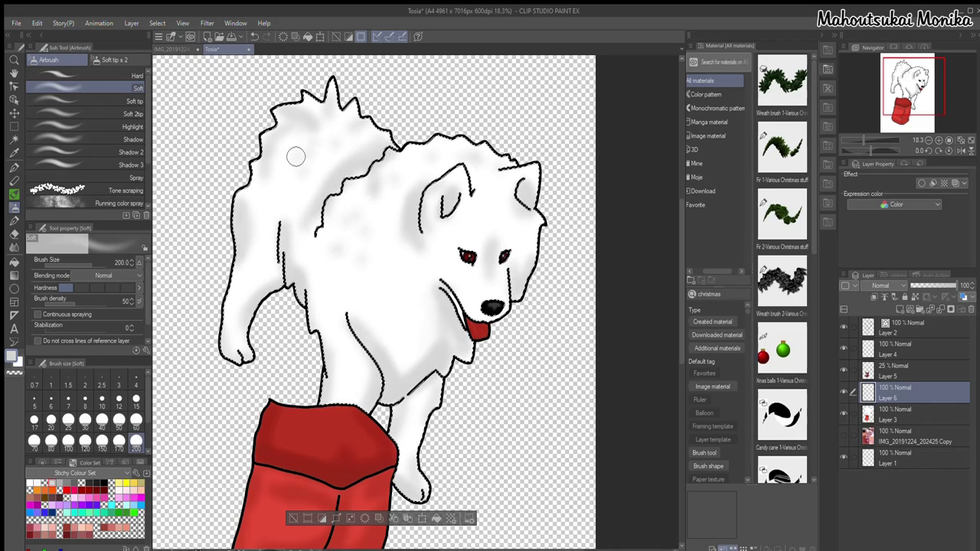
- Adjust the fur selection at the mouth with Auto select for airbrushing and lower Layer 6's opacity to 90%
click(14, 141)
scroll(465, 291, up, 3)
click(461, 323)
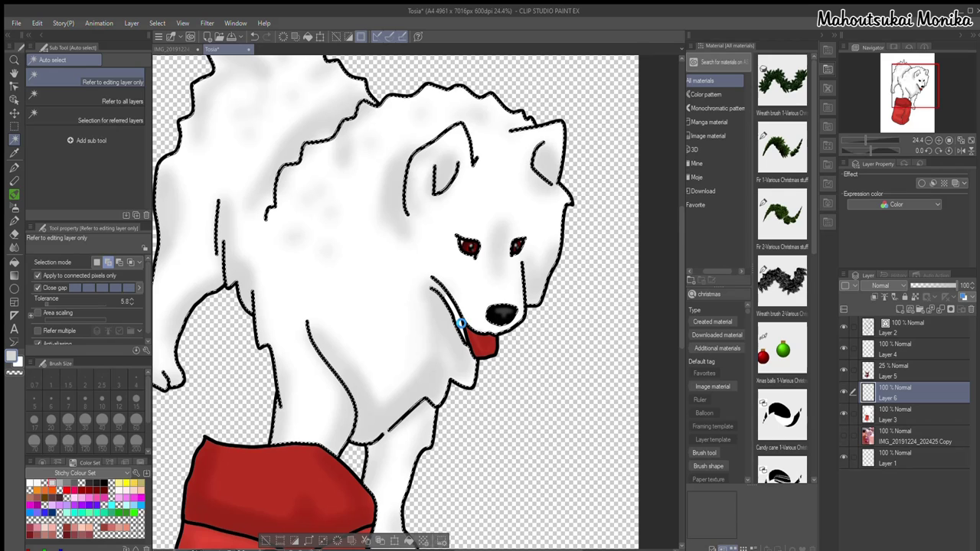
click(14, 208)
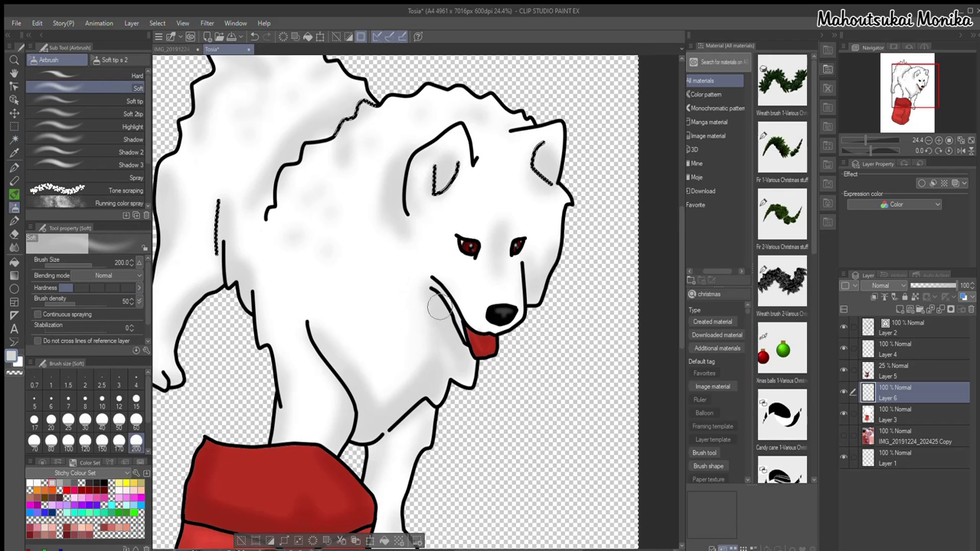
drag(937, 285, 950, 284)
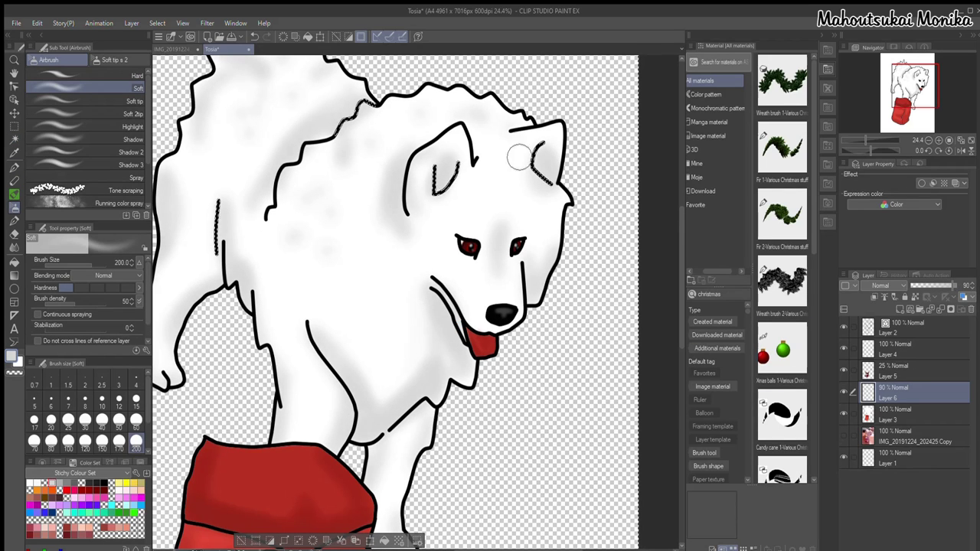
- Add control points to the chest lines between the front legs on Layer 2 and reshape them into jagged fur
scroll(392, 225, down, 10)
scroll(382, 267, up, 11)
click(14, 88)
click(915, 328)
scroll(347, 503, up, 6)
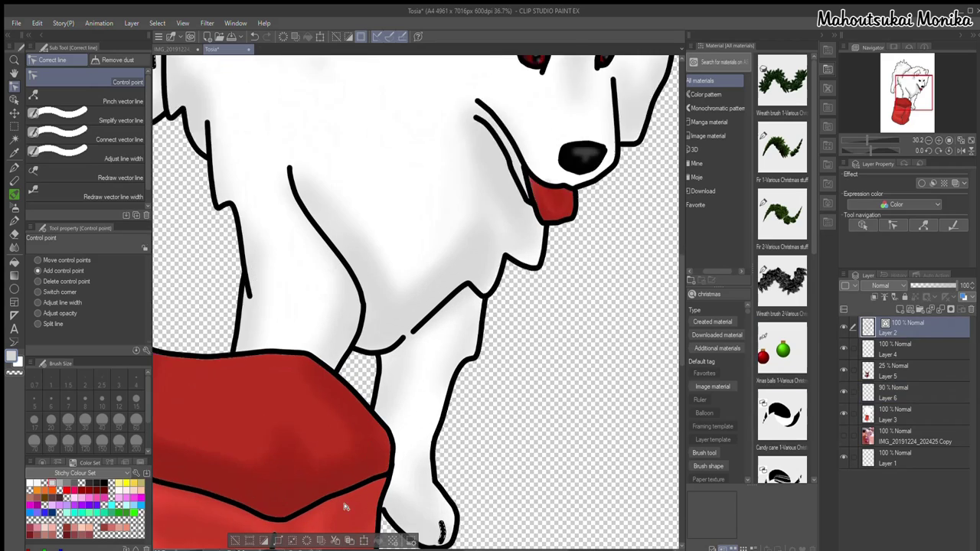
click(370, 296)
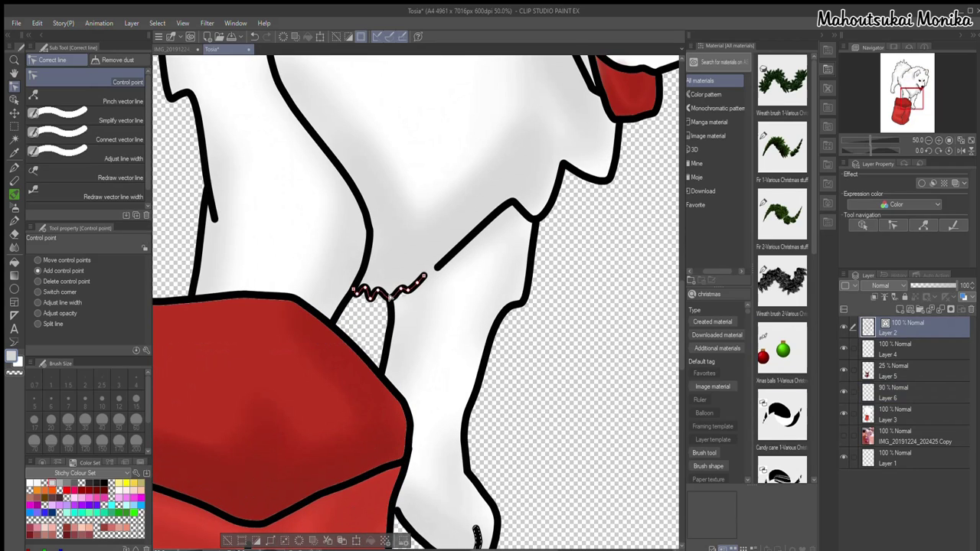
drag(390, 296, 401, 289)
scroll(487, 248, down, 2)
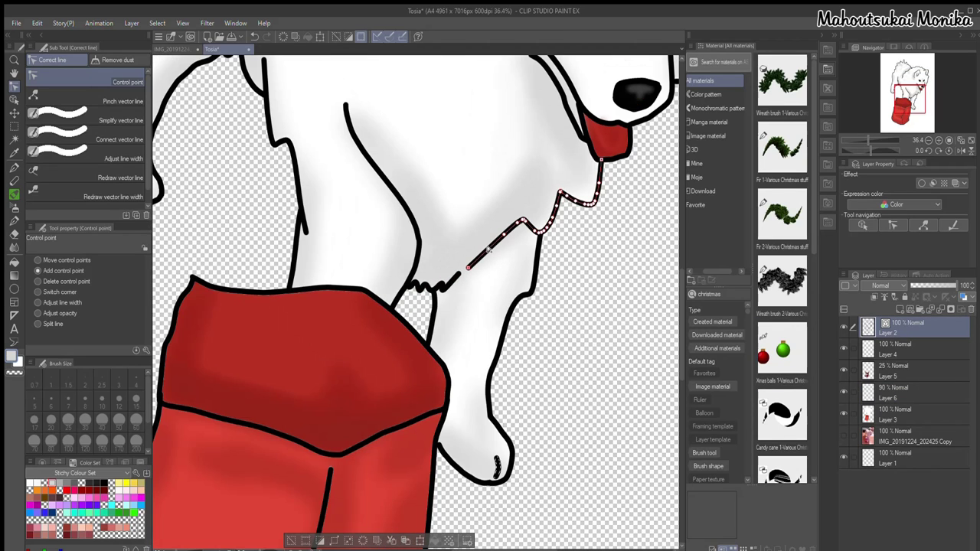
- Touch up the fur around the reshaped chest lines with the white G-pen on Layer 3 and the Soft airbrush on Layer 6
click(891, 414)
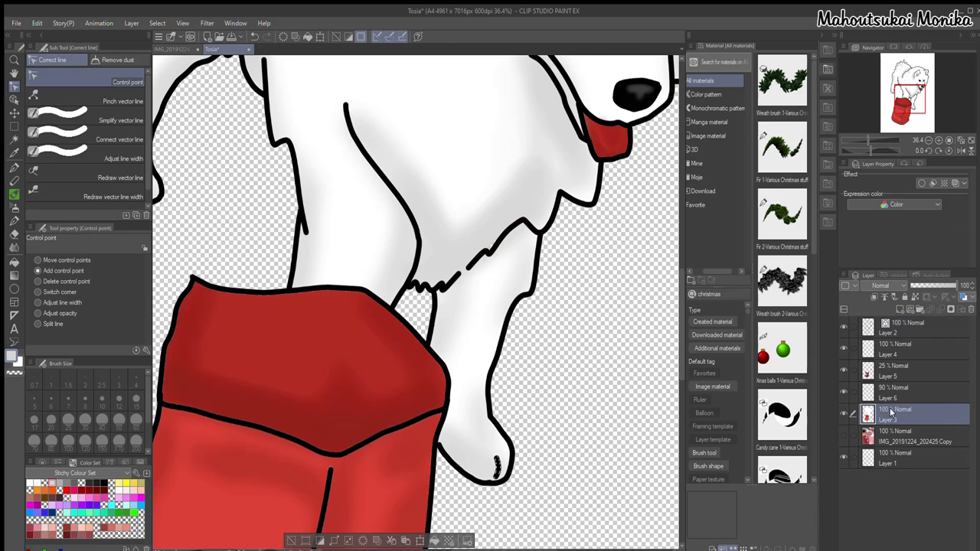
click(30, 484)
click(13, 167)
click(892, 392)
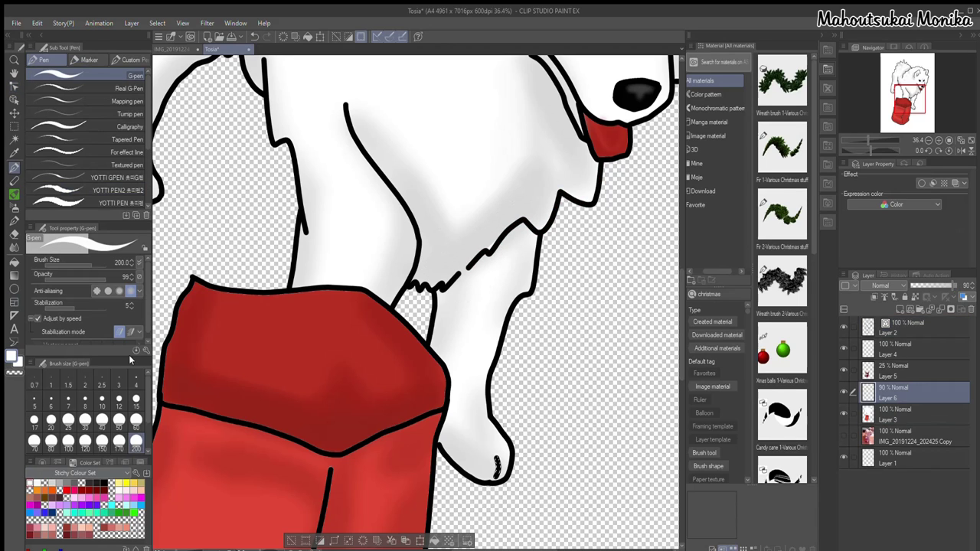
key(b)
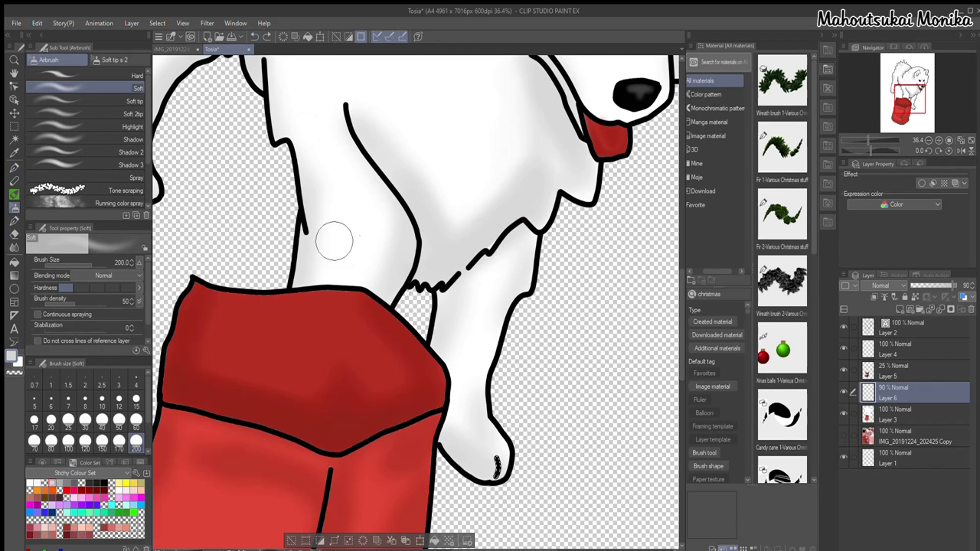
scroll(350, 131, down, 5)
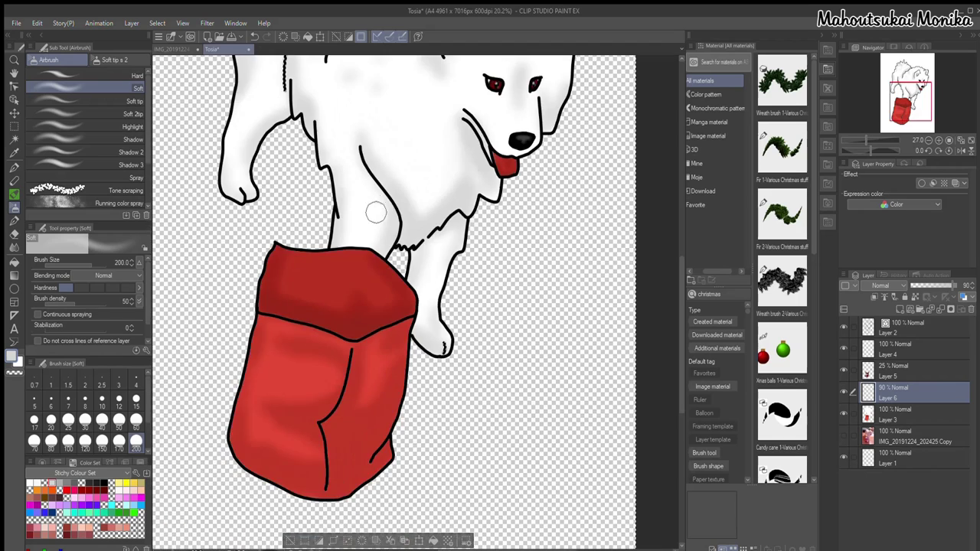
scroll(613, 168, up, 7)
- Add a new layer between Layer 6 and Layer 3 and select the package's body on Layer 3 with Auto select
click(901, 309)
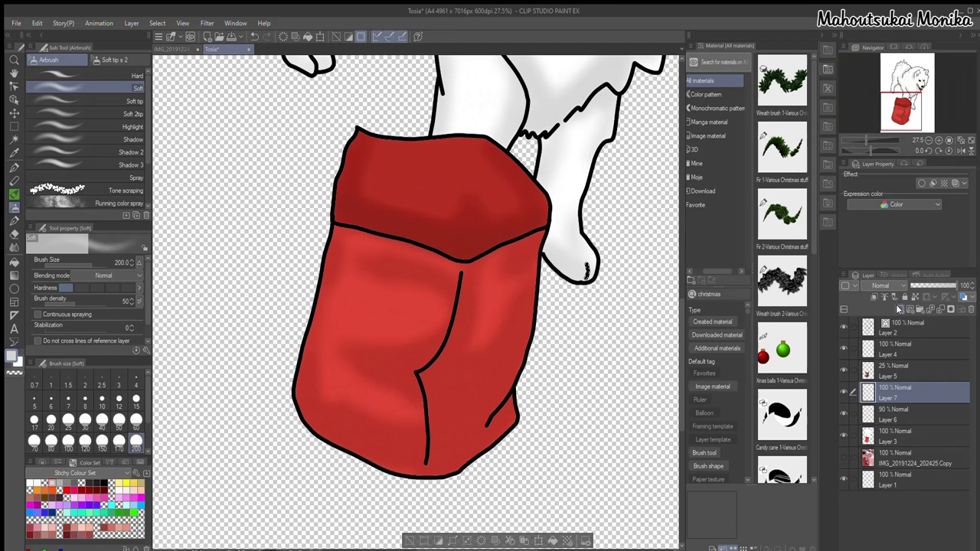
drag(911, 393, 911, 423)
key(b)
key(w)
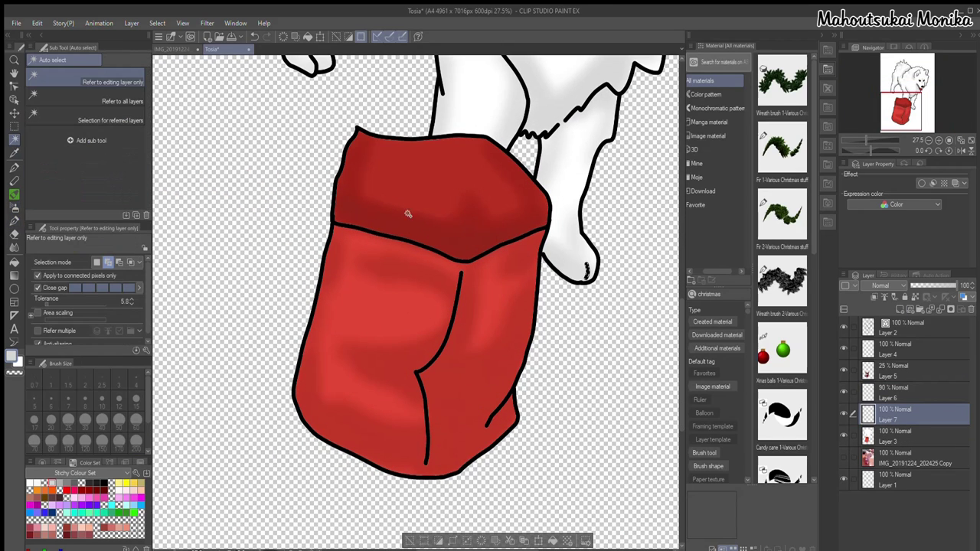
click(911, 437)
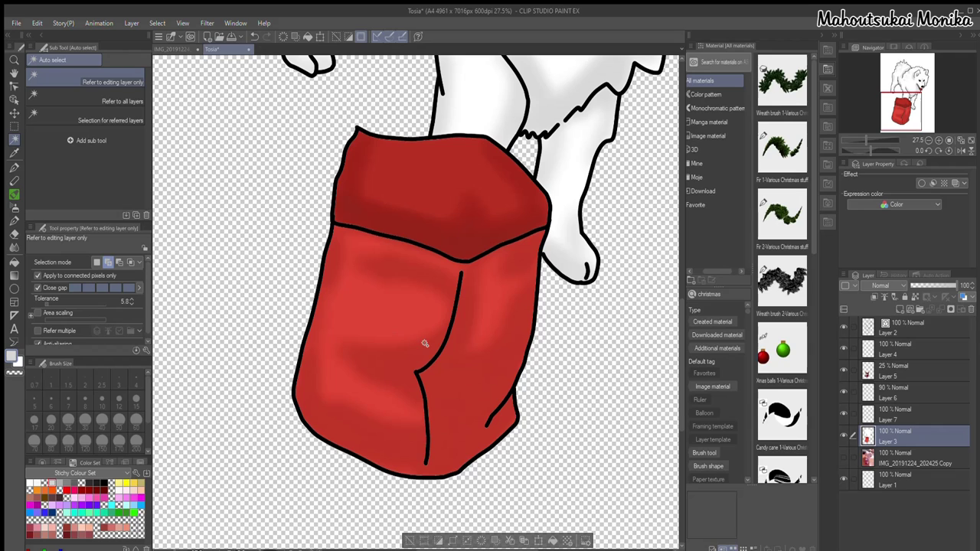
click(425, 343)
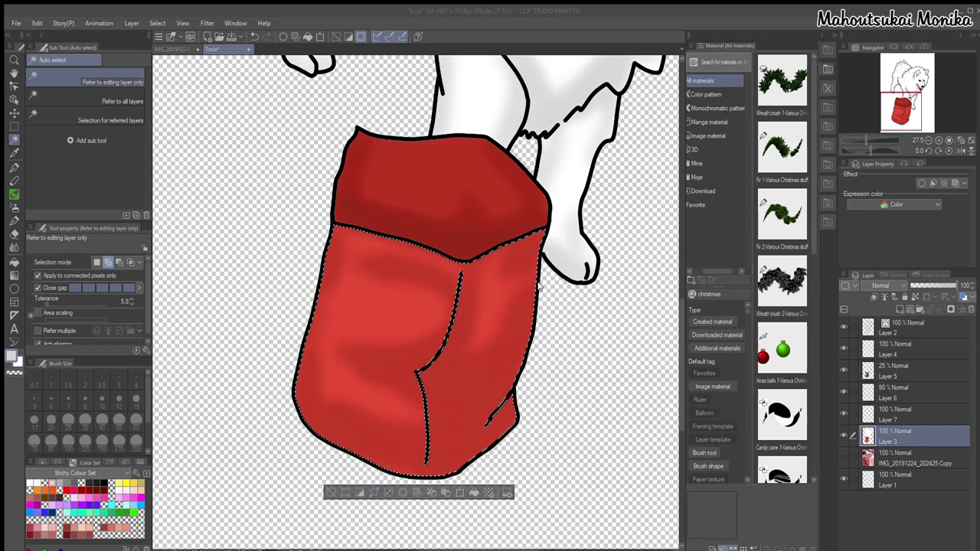
- Paint a green fir garland across the upper part of the package's body on Layer 7 with a decoration brush
click(883, 420)
click(15, 221)
mouse_move(322, 277)
mouse_down()
mouse_move(502, 306)
mouse_move(546, 277)
mouse_up()
click(254, 37)
drag(469, 318, 543, 294)
- Paint Christmas balls along the fir garland with the Xmas balls 1 brush at size 250
click(92, 189)
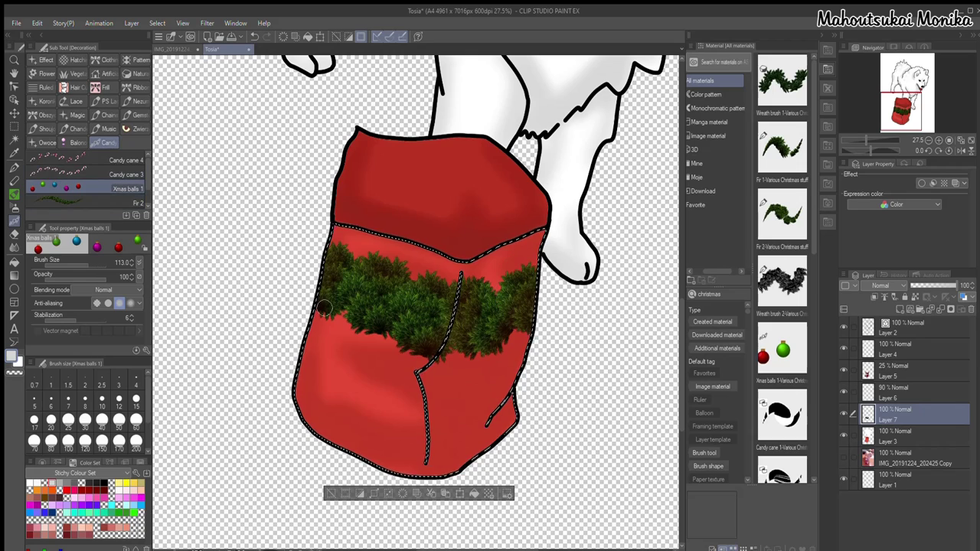
scroll(119, 442, down, 3)
click(34, 419)
mouse_move(330, 310)
mouse_down()
mouse_move(413, 324)
mouse_move(501, 303)
mouse_up()
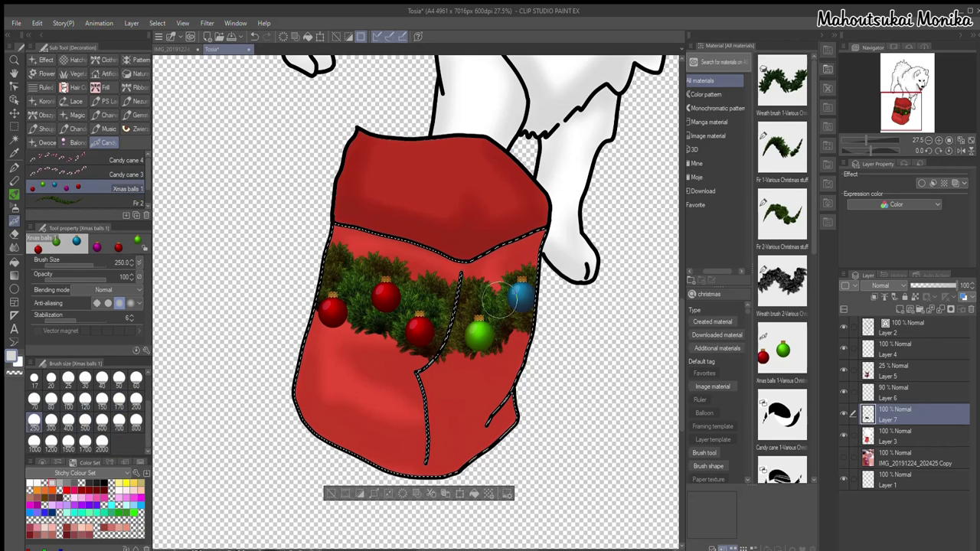
- Stamp large and small candy canes below the garland with the Candy cane 3 and Candy cane 4 brushes
click(92, 174)
click(334, 371)
click(398, 426)
click(92, 160)
click(479, 392)
click(375, 378)
click(358, 418)
click(92, 174)
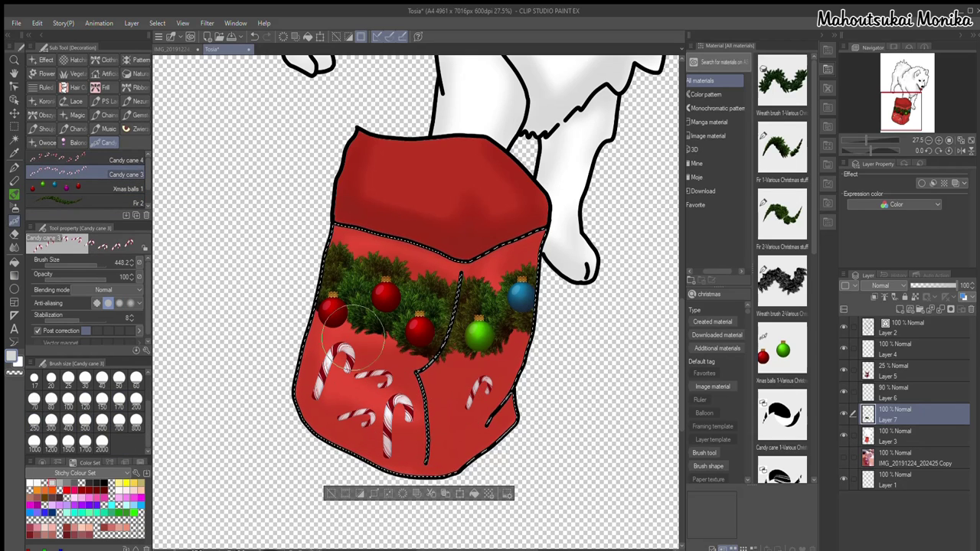
- Search the materials for wood and place Clean Wooden Floor Texture as the background behind the dog
scroll(356, 322, down, 6)
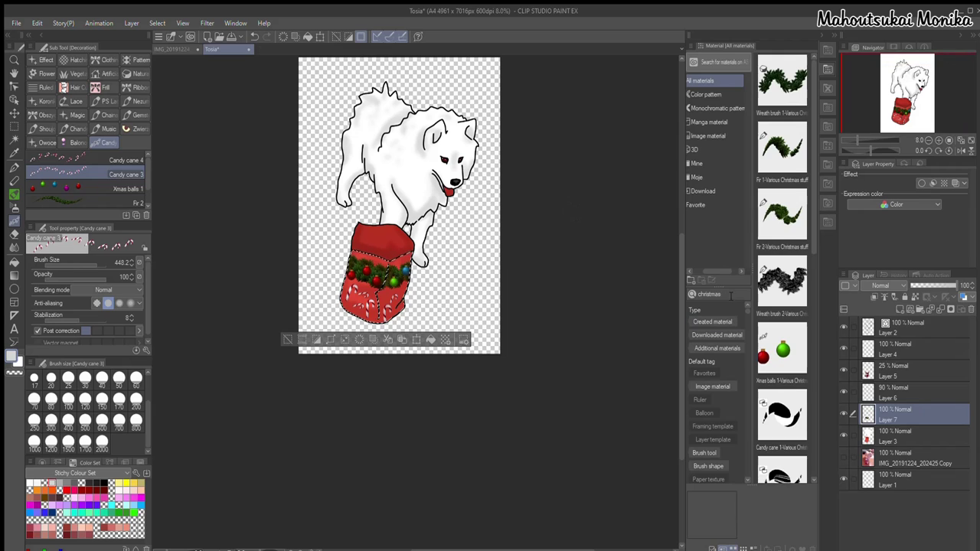
key(Return)
drag(782, 77, 431, 291)
scroll(494, 314, down, 1)
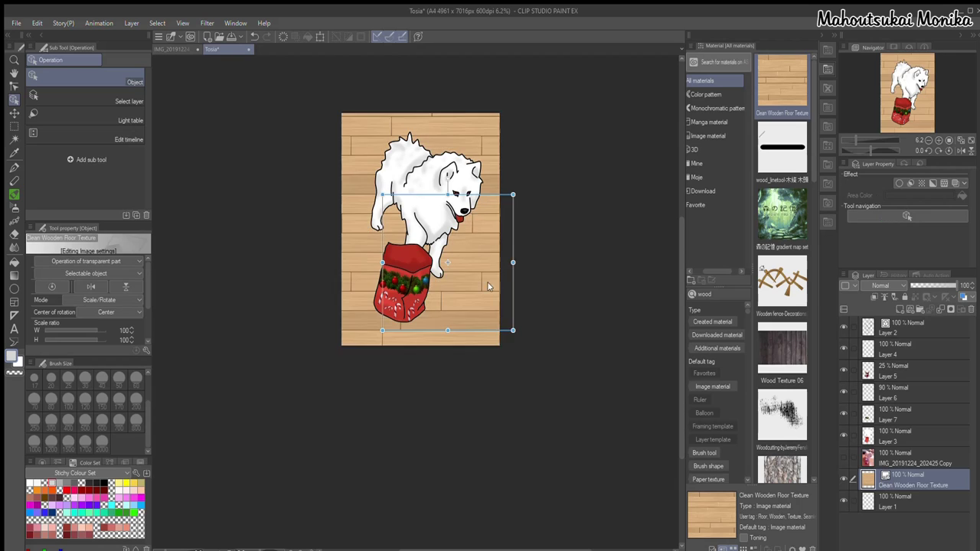
- Enlarge the wooden floor texture to a scale ratio of 111
scroll(495, 269, up, 1)
drag(521, 172, 541, 152)
scroll(503, 318, down, 2)
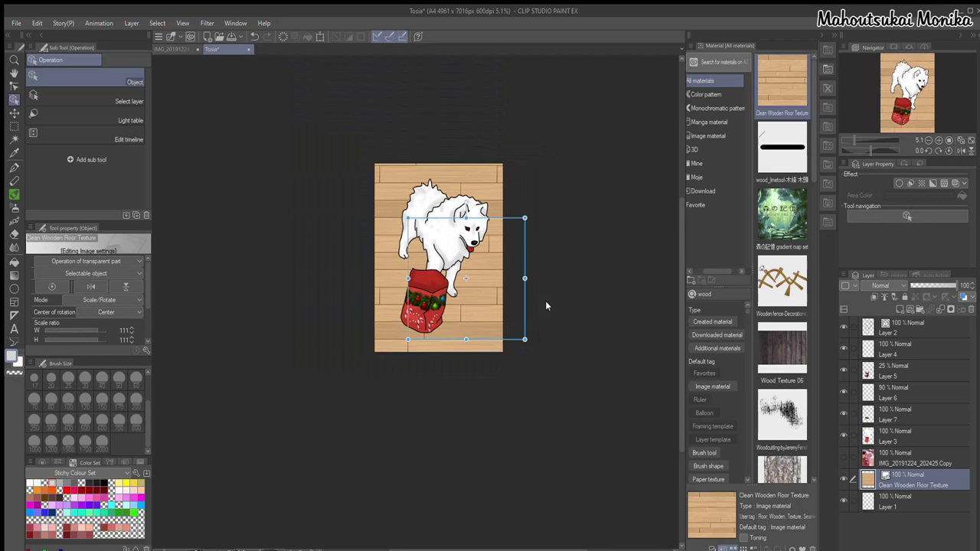
- Distort the wooden floor texture into a trapezoid that widens towards the lower edge to give the floor perspective
click(263, 307)
drag(503, 352, 549, 356)
click(413, 368)
scroll(350, 464, down, 1)
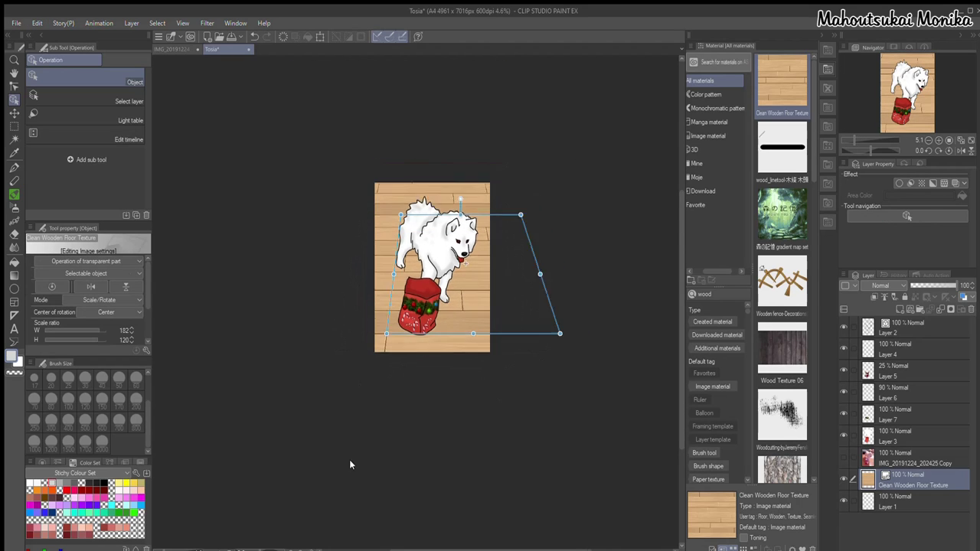
scroll(459, 230, up, 3)
- Reshape the lower outline of the tongue on vector Layer 2 into a rounder curve by correcting its control points
click(900, 441)
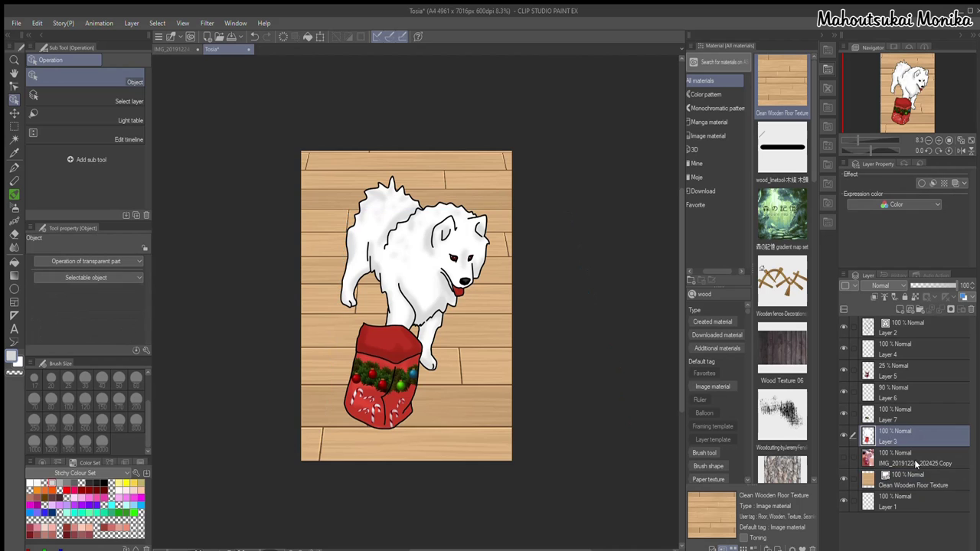
scroll(475, 276, up, 5)
click(482, 278)
scroll(482, 277, up, 2)
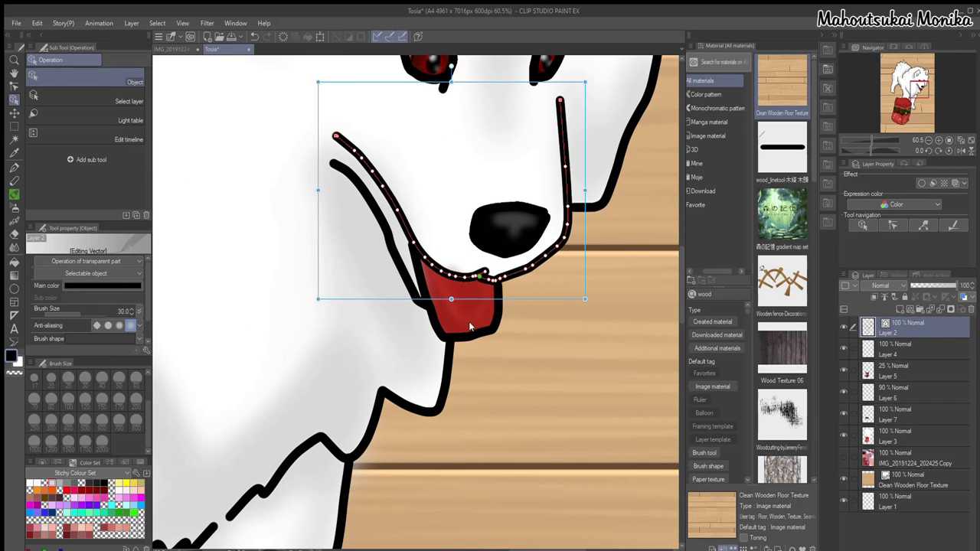
click(14, 86)
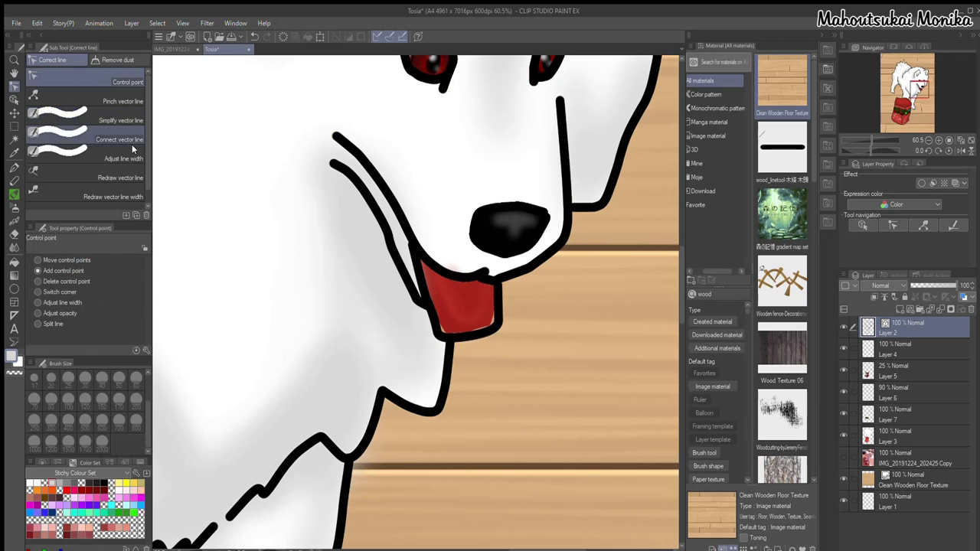
- Paint the uncoloured gap in the fur below the tongue white on Layer 3 with the G-pen at size 20
click(895, 433)
key(p)
scroll(394, 286, up, 5)
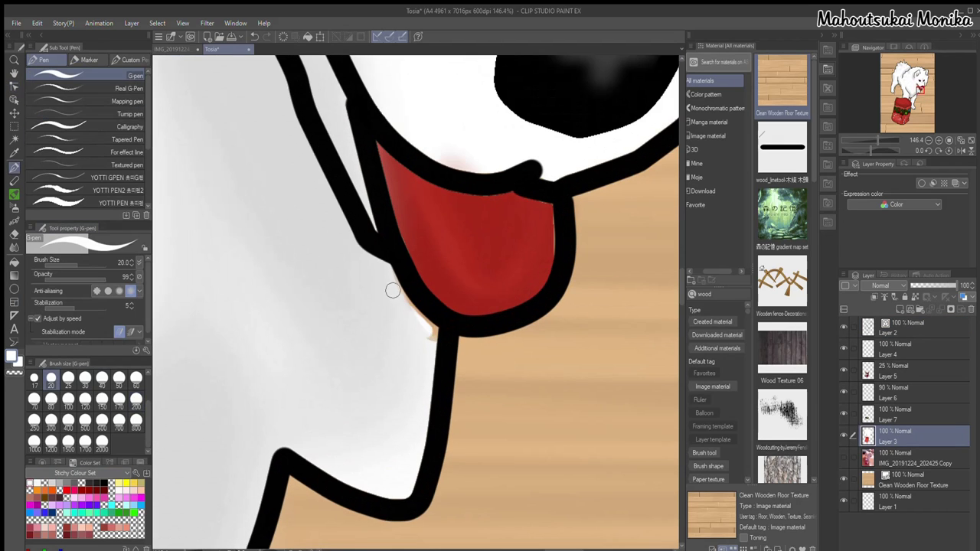
- Move the control point on the outer side of the tongue outline on Layer 2 slightly inward to cover the gap
click(14, 86)
click(911, 328)
drag(565, 256, 562, 255)
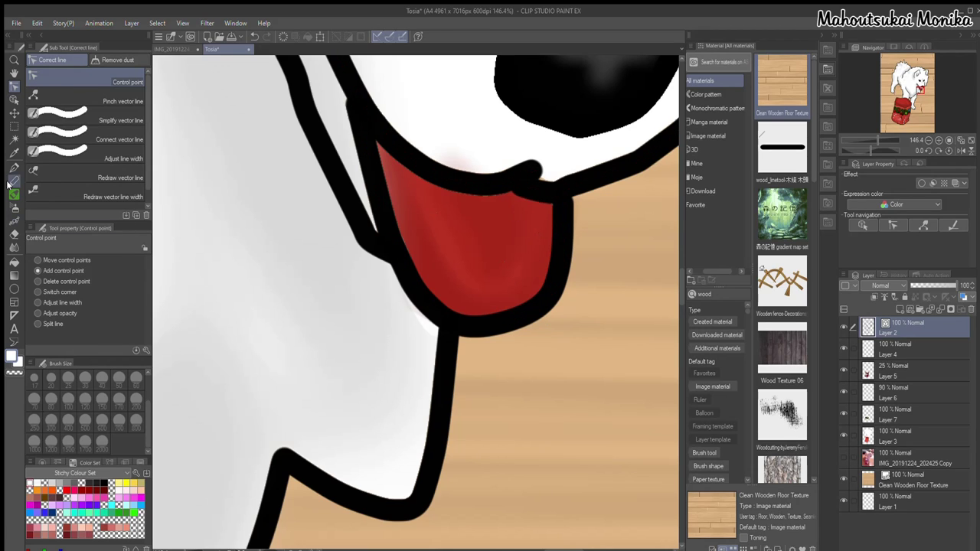
- Adjust the jaw line's control points beside the tongue and fill the exposed sliver with white on Layer 3
key(p)
key(ctrl+z)
key(ctrl+z)
key(y)
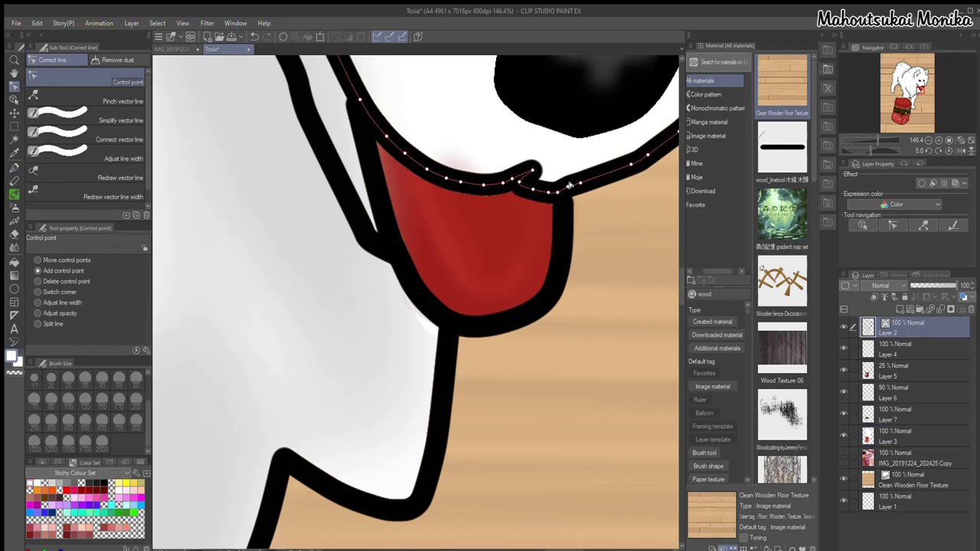
key(ctrl+z)
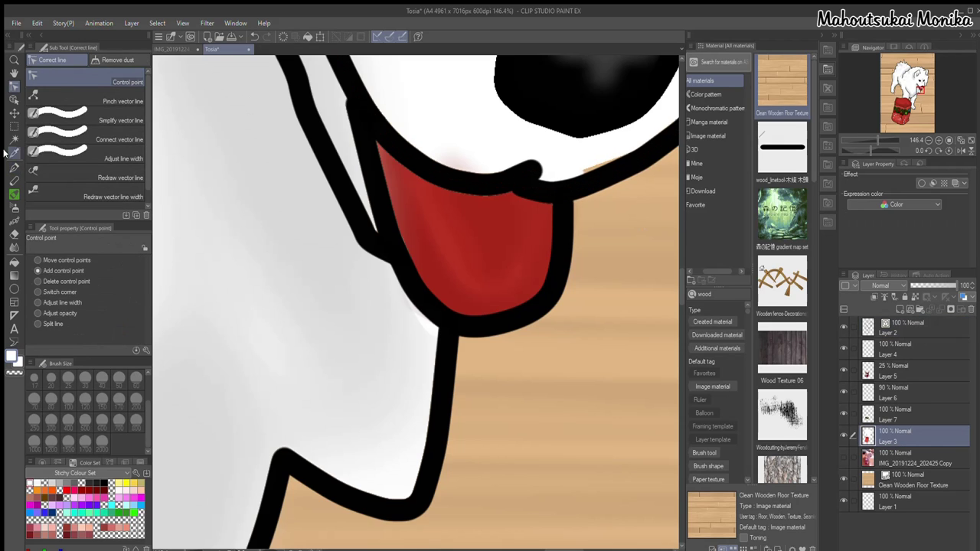
key(p)
click(892, 390)
click(892, 436)
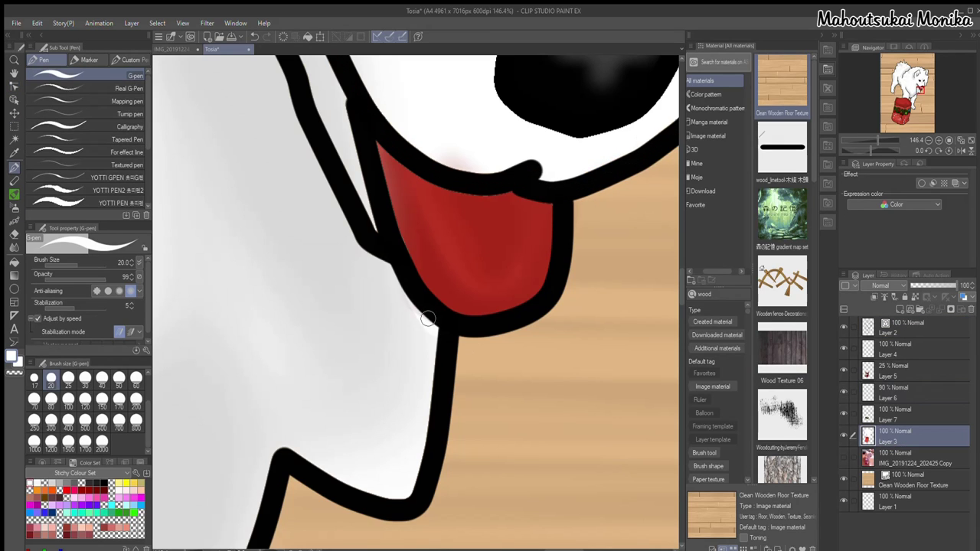
- Try to shade the white patch below the tongue grey on Layer 7 with the Soft airbrush at size 50
click(896, 414)
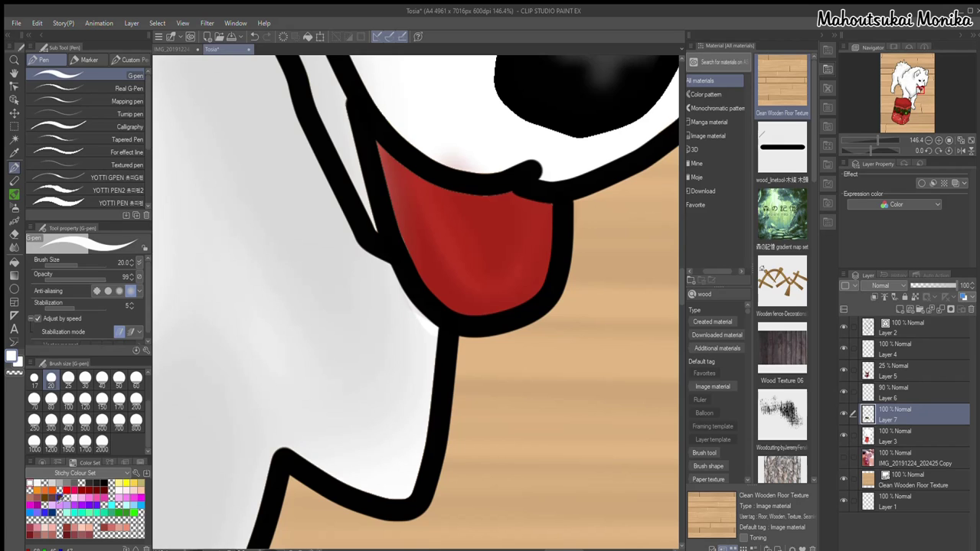
key(b)
mouse_move(356, 320)
mouse_down()
mouse_move(385, 329)
mouse_move(446, 323)
mouse_move(417, 314)
mouse_up()
click(254, 37)
click(254, 37)
click(254, 37)
click(254, 37)
click(266, 36)
click(267, 36)
click(119, 380)
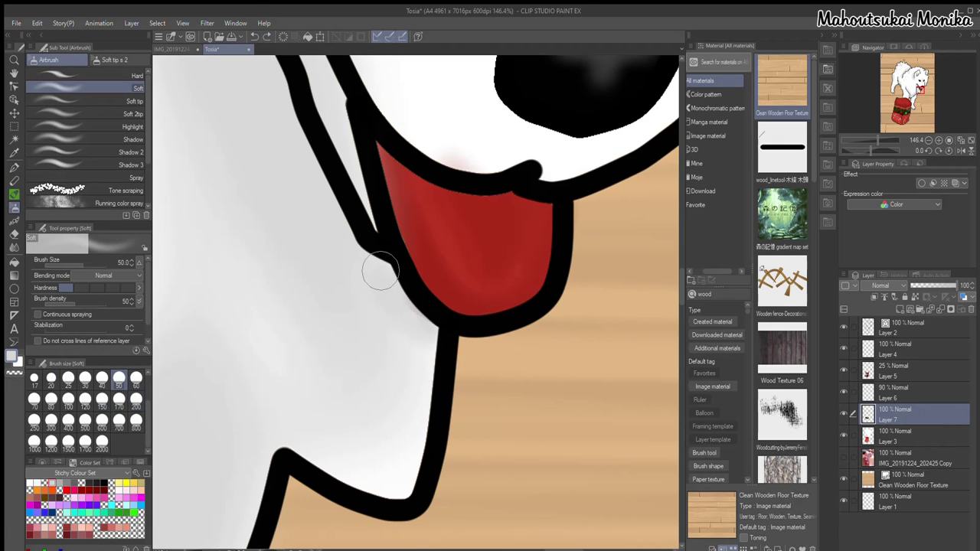
scroll(282, 365, down, 4)
scroll(282, 365, up, 6)
- Toggle Layer 6's visibility to find which layer holds the fur shading and undo the airbrushed patch below the tongue
click(840, 370)
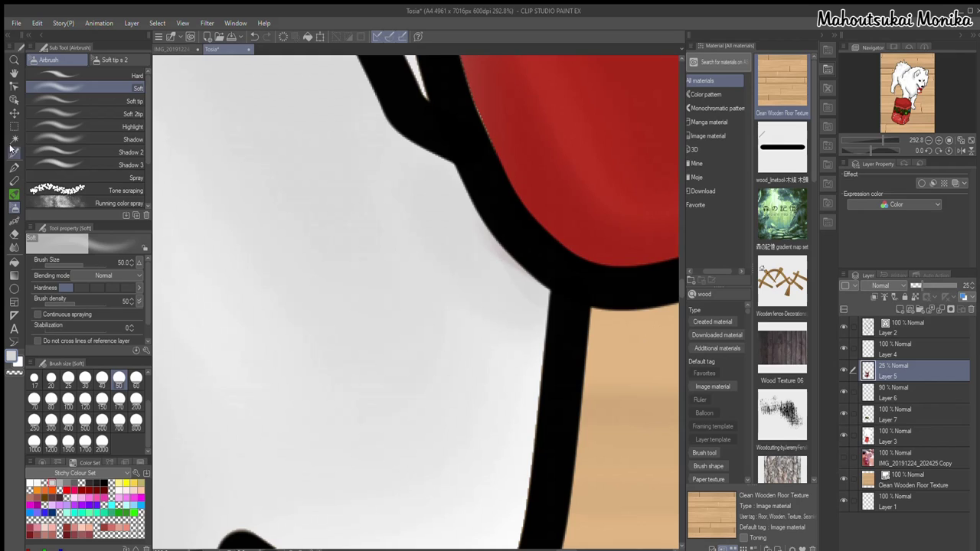
click(14, 234)
click(843, 391)
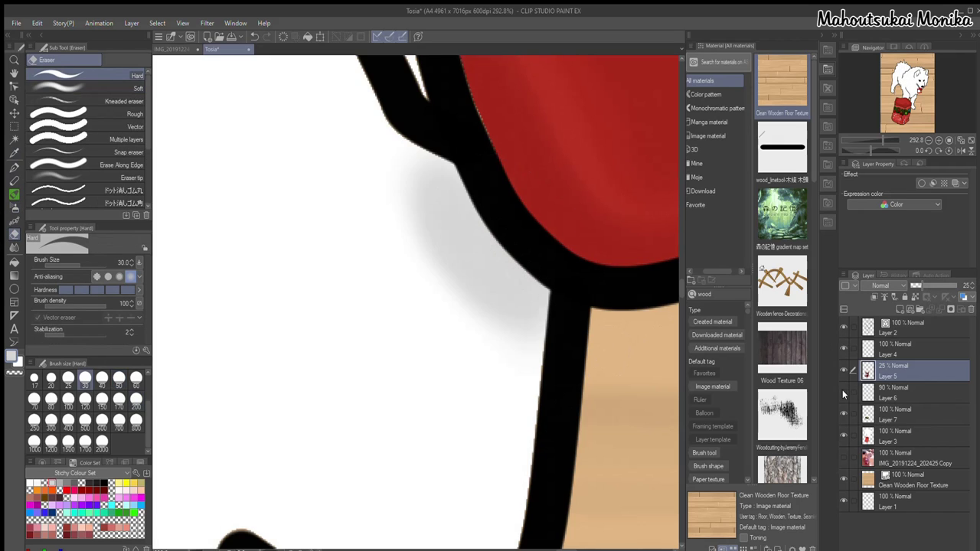
click(843, 391)
click(843, 392)
click(843, 391)
click(251, 36)
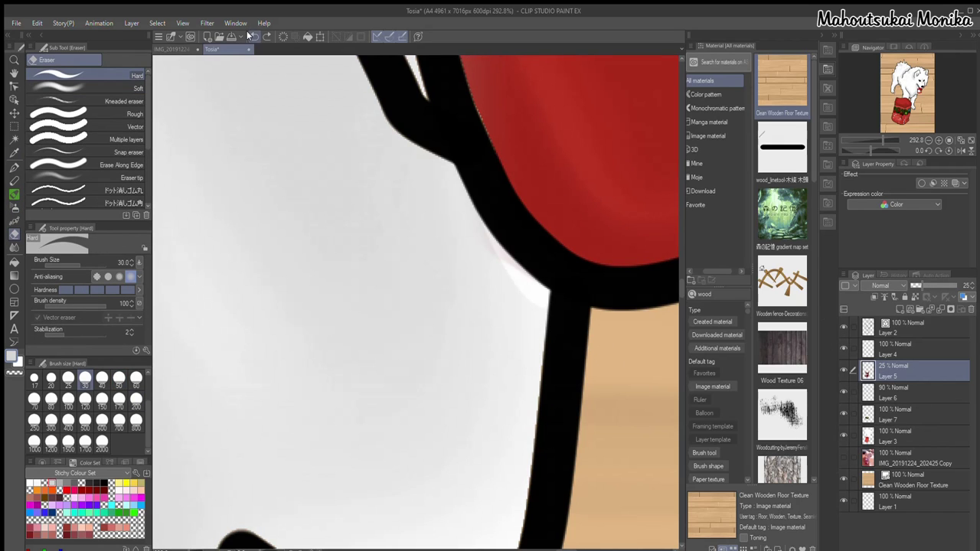
- Erase the red smudge above the mouth line on Layer 5 with the Hard eraser at size 30
scroll(503, 348, down, 5)
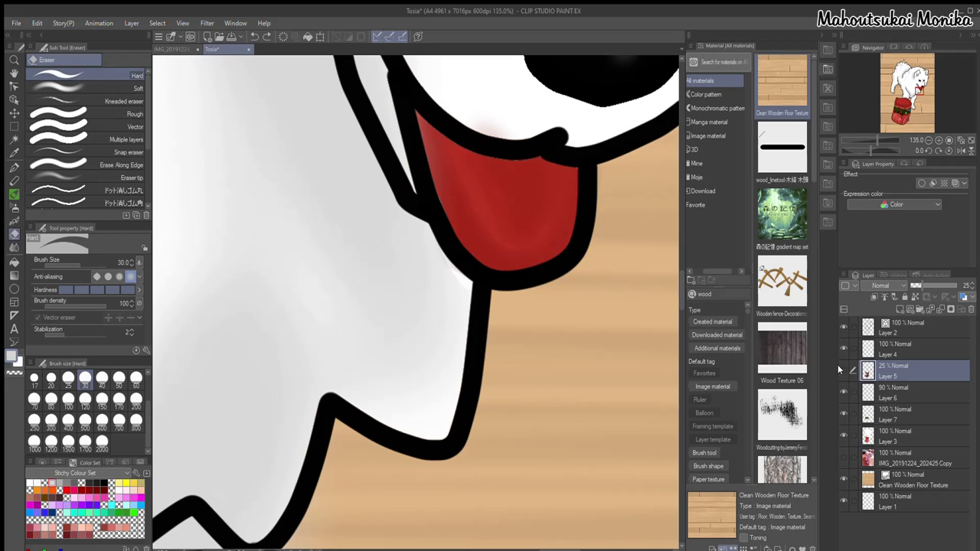
click(886, 433)
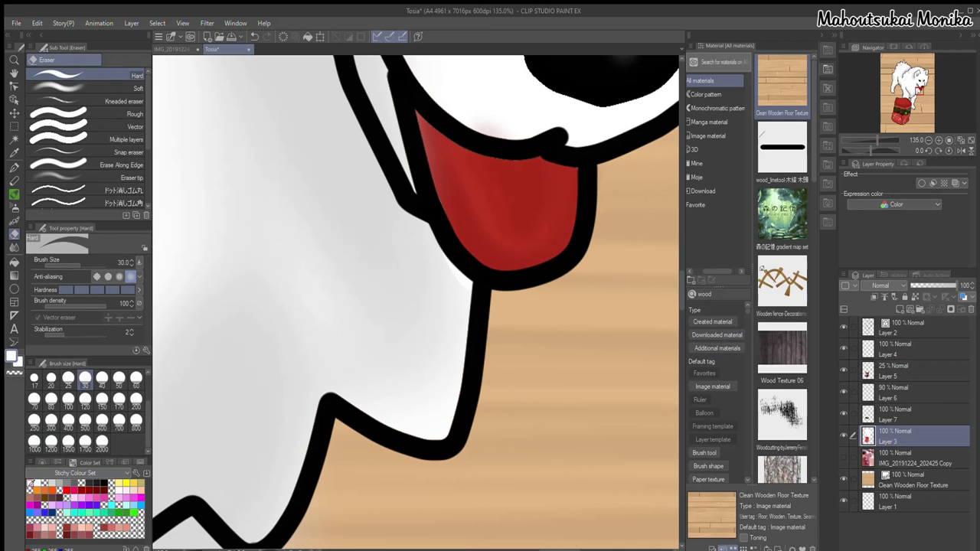
key(p)
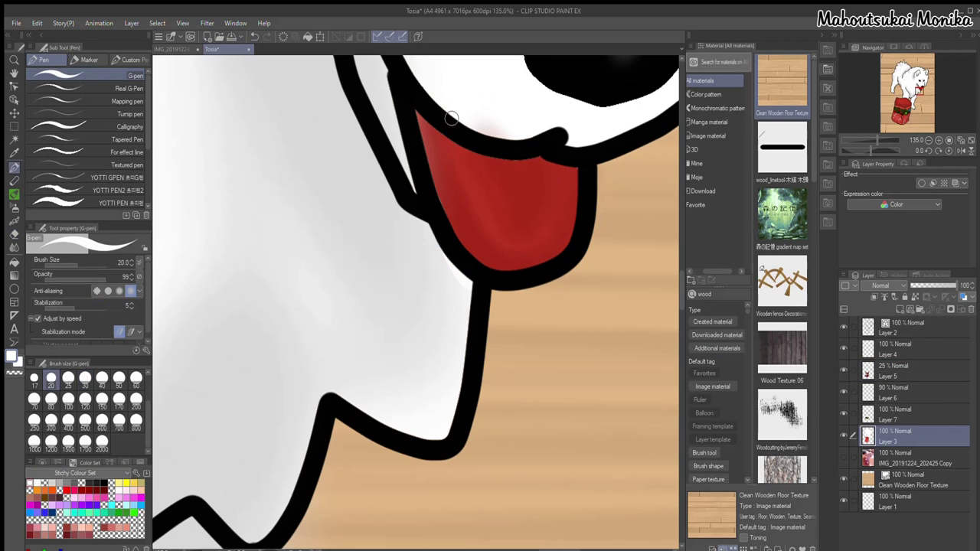
click(875, 366)
key(e)
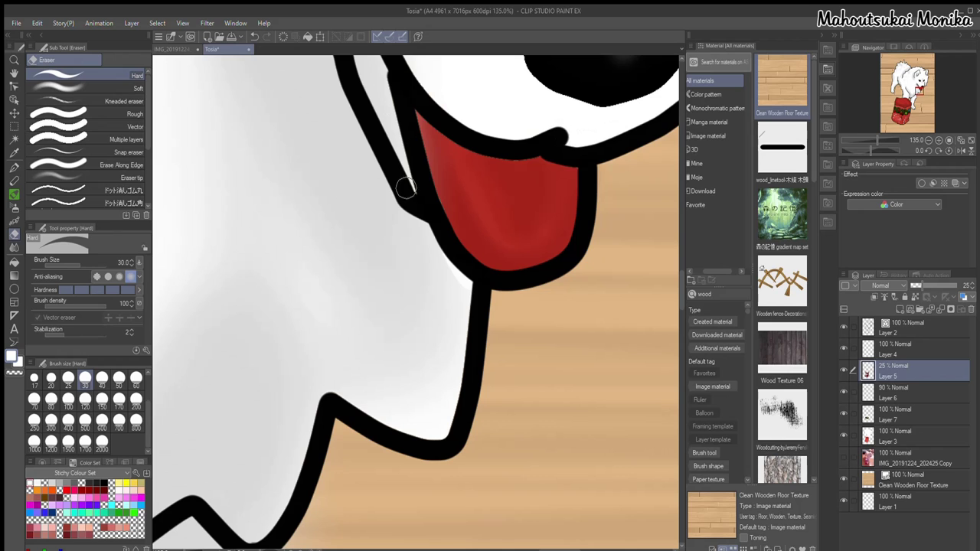
- Shade the white patch below the tongue and the muzzle light grey on Layer 6 with the Soft airbrush at size 50
click(938, 391)
click(51, 483)
key(b)
drag(436, 266, 473, 292)
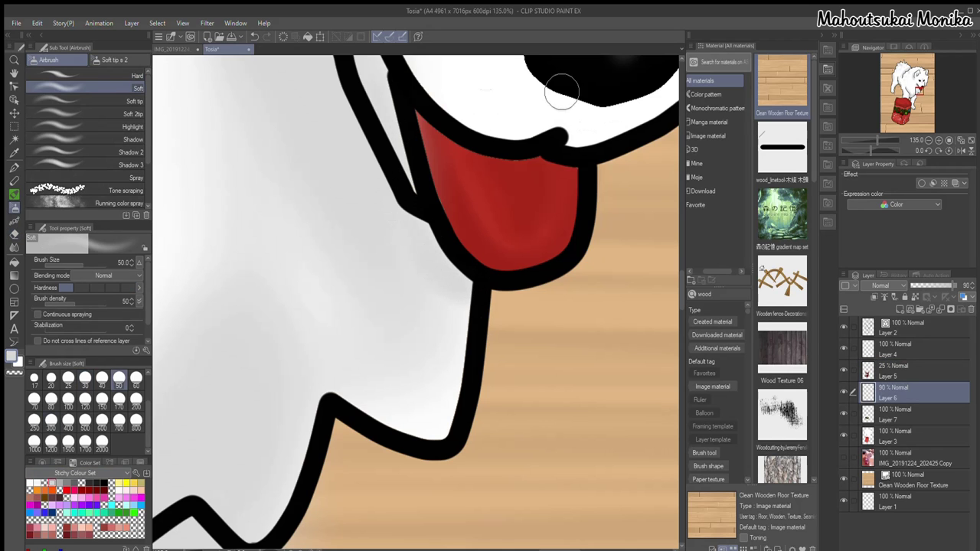
mouse_move(617, 134)
mouse_down()
mouse_move(468, 118)
mouse_move(430, 82)
mouse_up()
scroll(498, 190, down, 12)
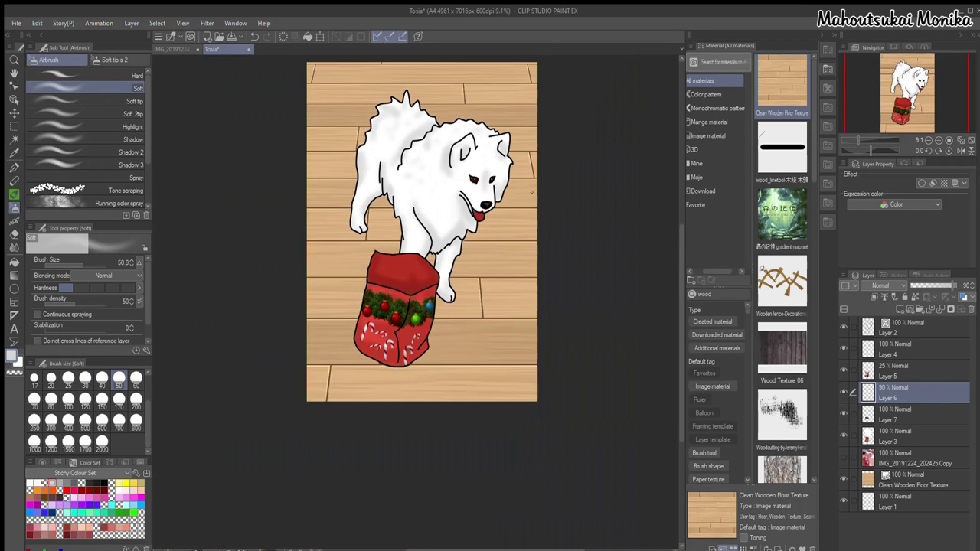
- Soften the grey fur shading across the dog on Layer 6 with the Blend tool at size 170
scroll(531, 192, up, 3)
key(j)
scroll(415, 302, up, 2)
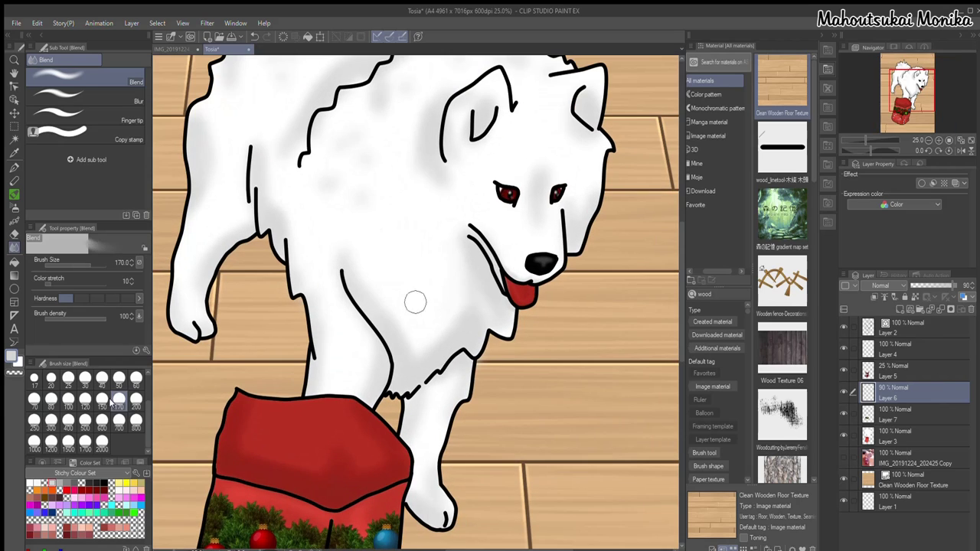
scroll(366, 103, down, 3)
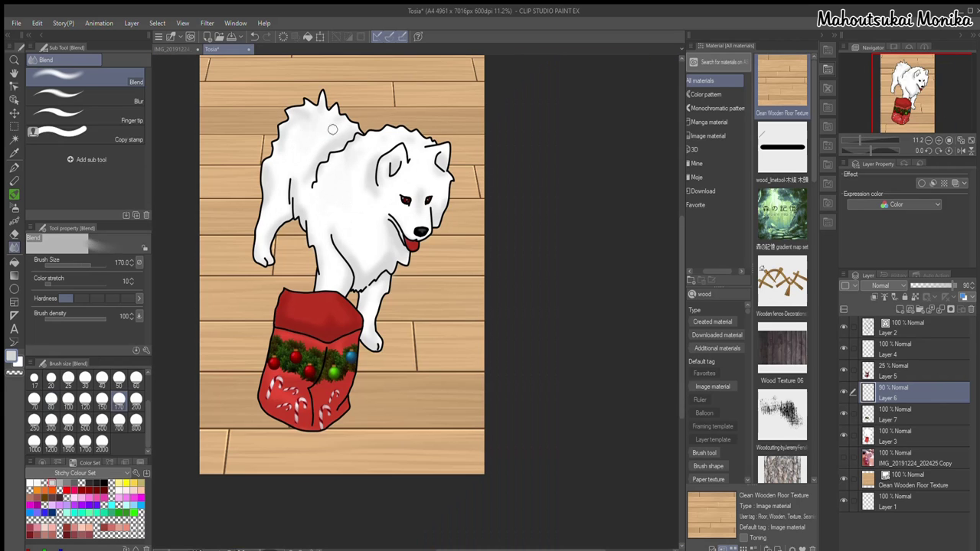
scroll(207, 232, down, 2)
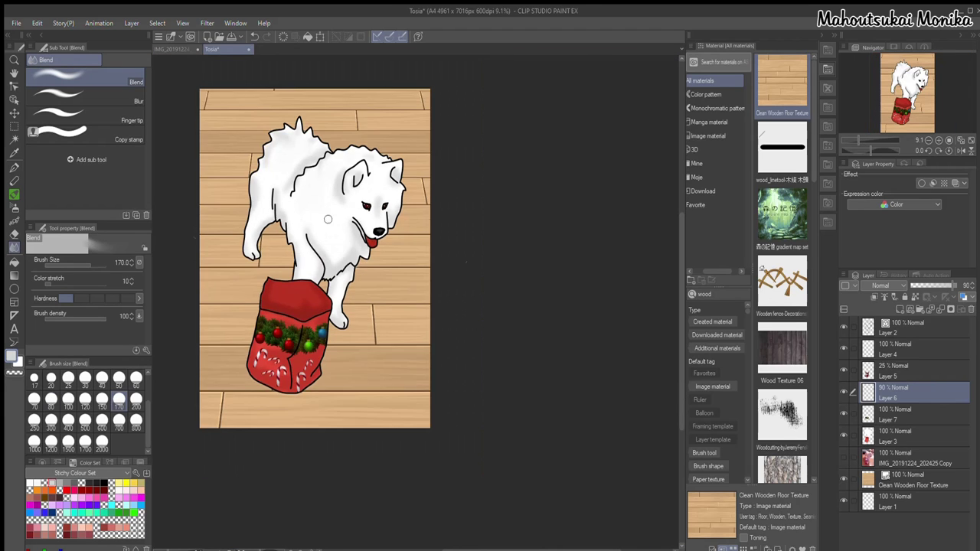
scroll(253, 215, up, 4)
- Duplicate the line art of Layer 2 and change all lines on Layer 2 Copy to light grey
click(911, 321)
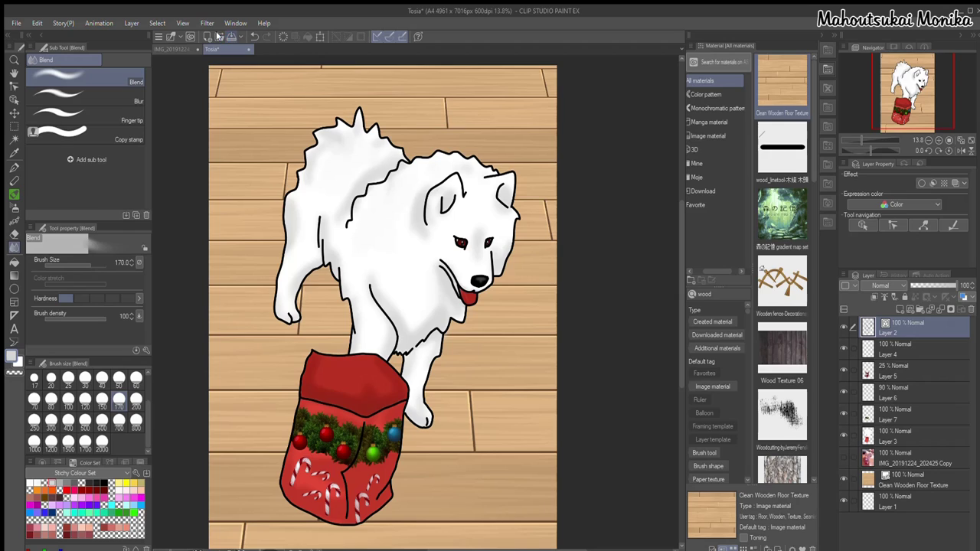
click(218, 36)
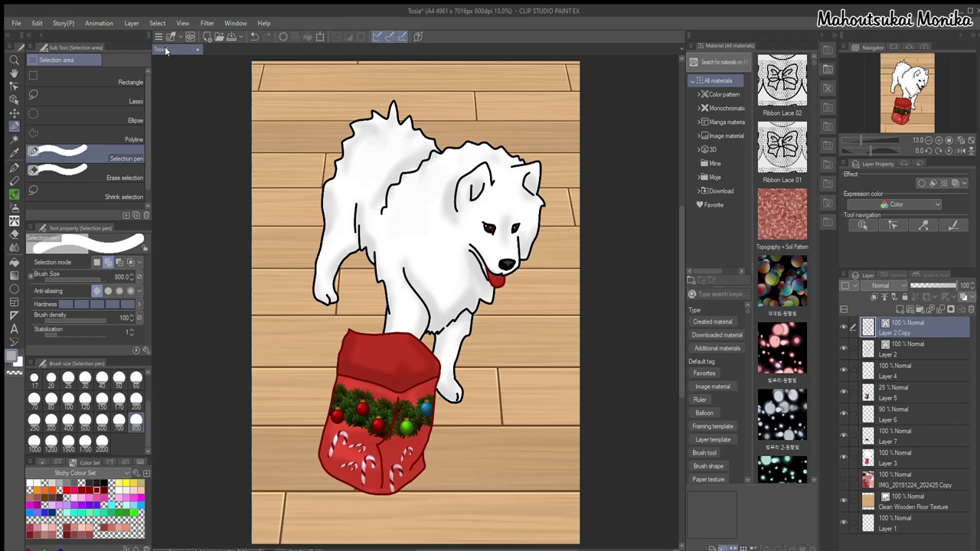
click(92, 228)
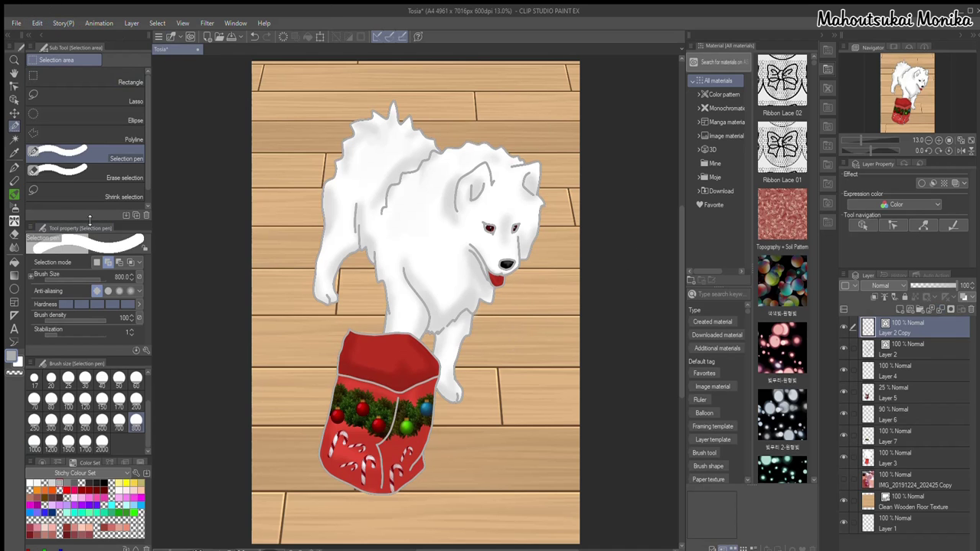
click(33, 23)
click(95, 225)
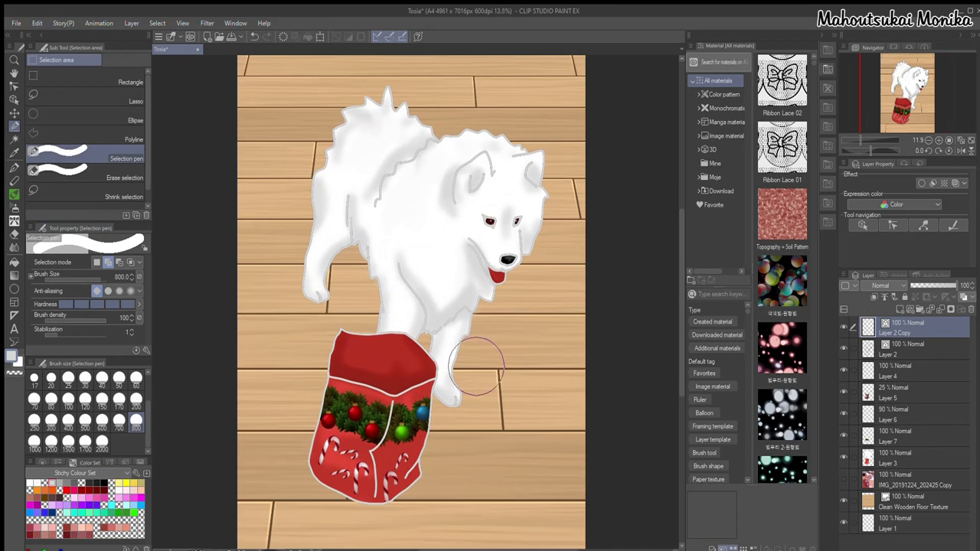
- Hide the original black line art on Layer 2
scroll(426, 357, up, 5)
scroll(426, 354, down, 5)
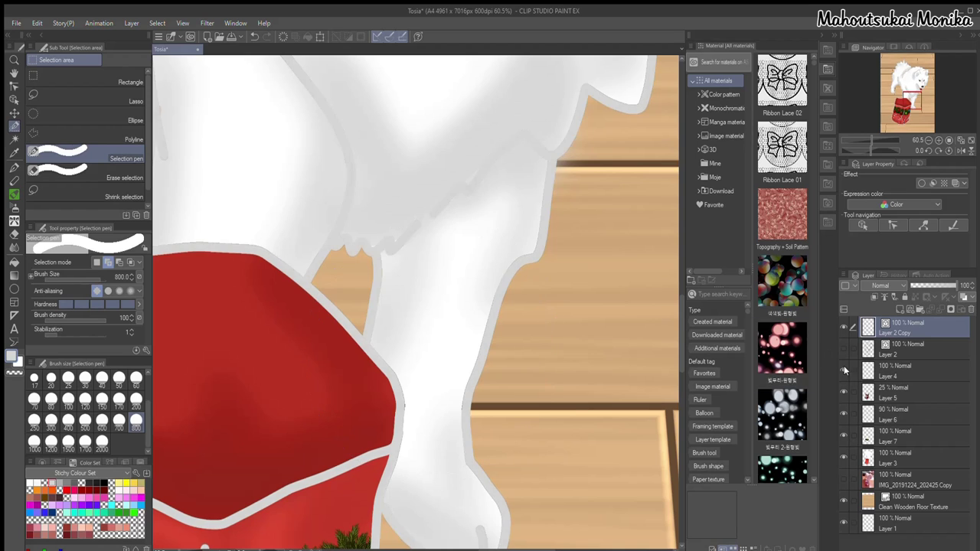
scroll(554, 366, up, 1)
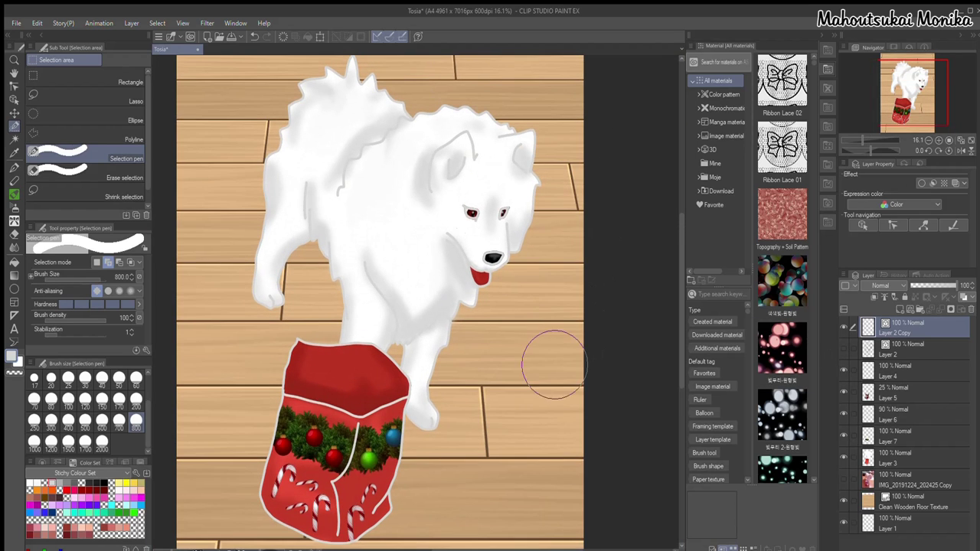
- Recolour the package outlines and the tongue outline on Layer 2 Copy dark red
click(14, 100)
click(330, 403)
click(89, 490)
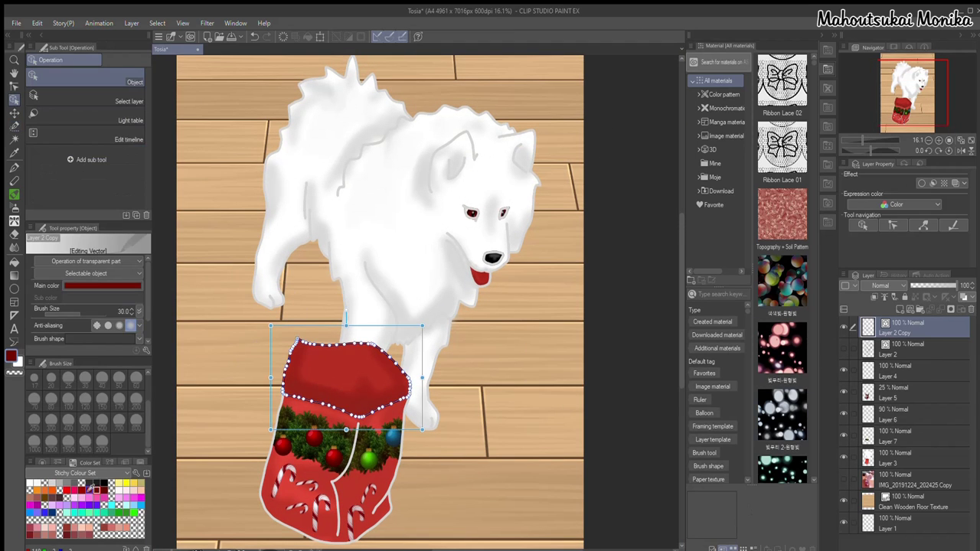
click(265, 454)
click(89, 490)
click(342, 469)
click(90, 490)
click(392, 474)
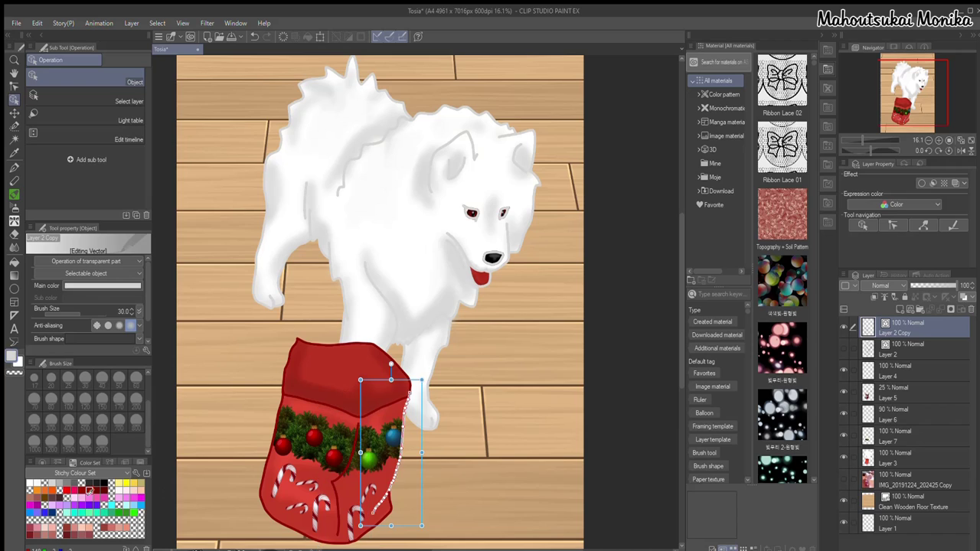
click(89, 490)
click(474, 281)
- Recolour the outlines of both eyes and the nose on Layer 2 Copy black
click(472, 214)
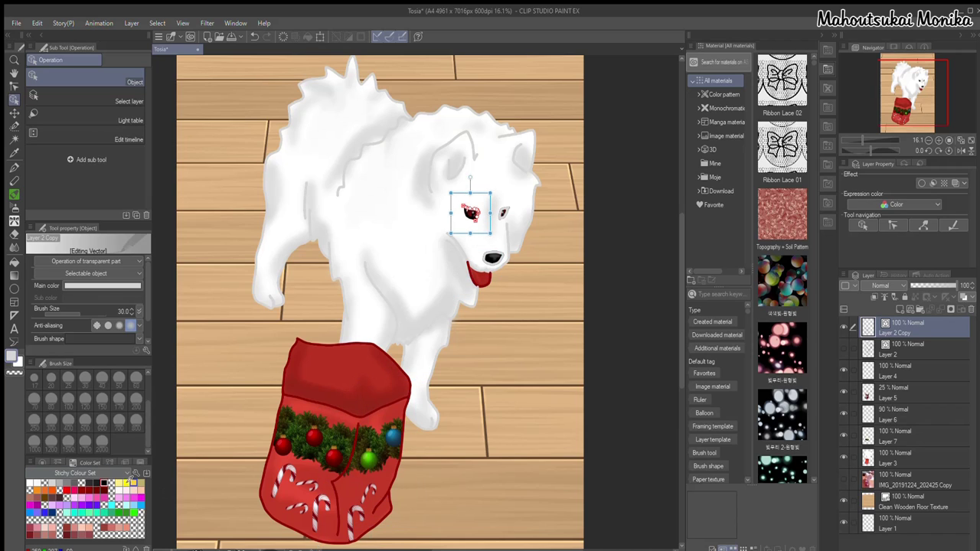
click(501, 210)
click(105, 483)
click(505, 215)
click(105, 483)
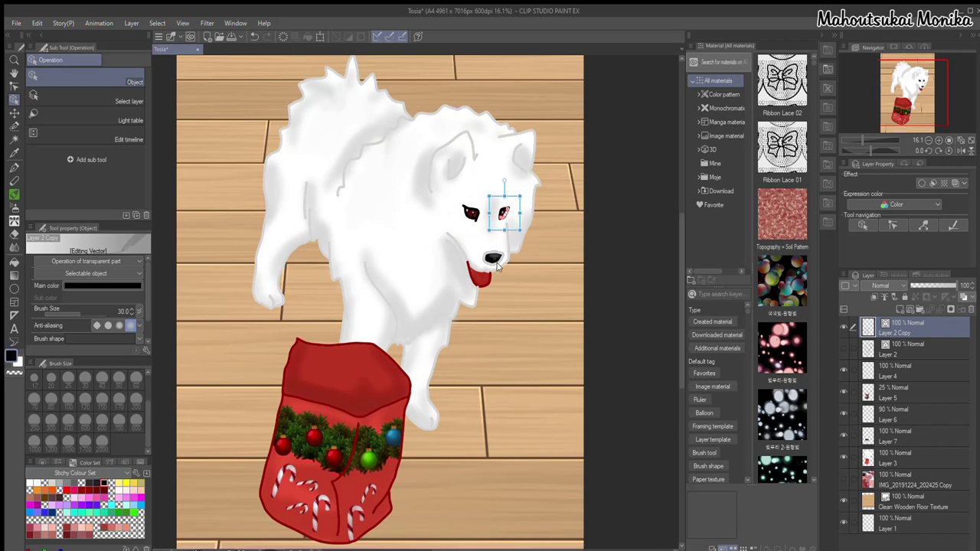
click(502, 256)
click(105, 483)
click(628, 384)
- Move the upper end point of the grey chin fur line so it meets the tongue outline without overlapping it
scroll(500, 284, up, 5)
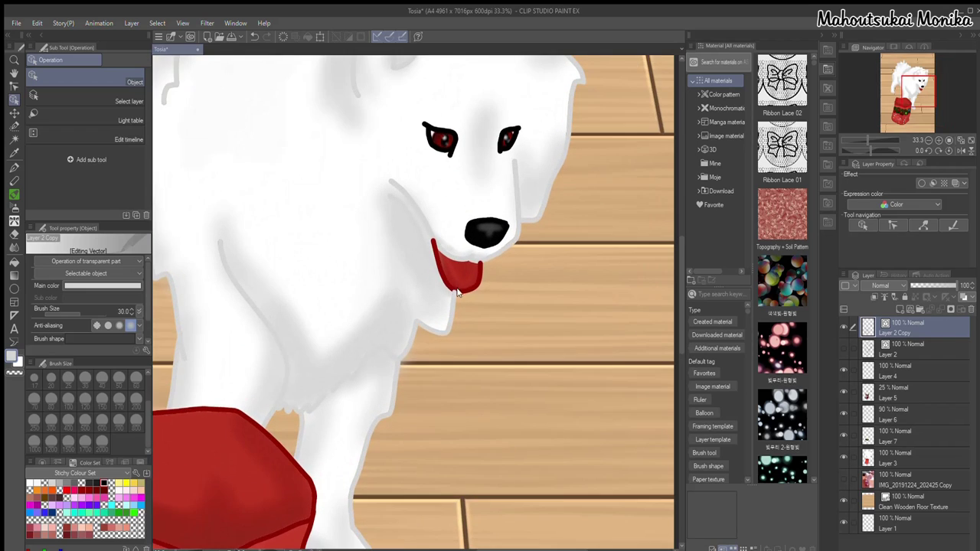
click(456, 291)
scroll(309, 242, up, 1)
scroll(391, 245, up, 1)
click(482, 351)
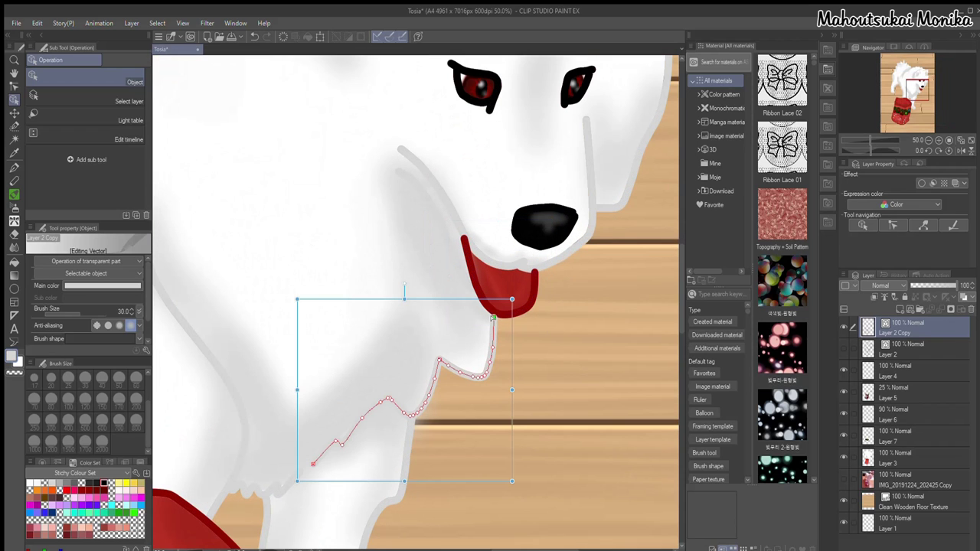
click(513, 325)
scroll(509, 321, up, 3)
drag(490, 319, 463, 310)
click(458, 340)
click(547, 335)
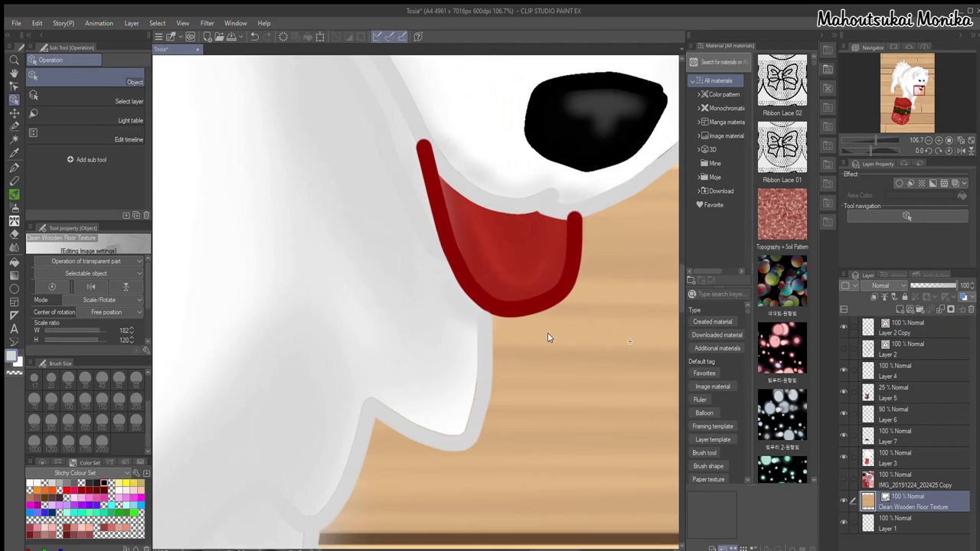
- Bring the grey muzzle line on Layer 2 Copy in front of the tongue outline so it covers the outline's upper ends
click(463, 432)
scroll(450, 463, down, 8)
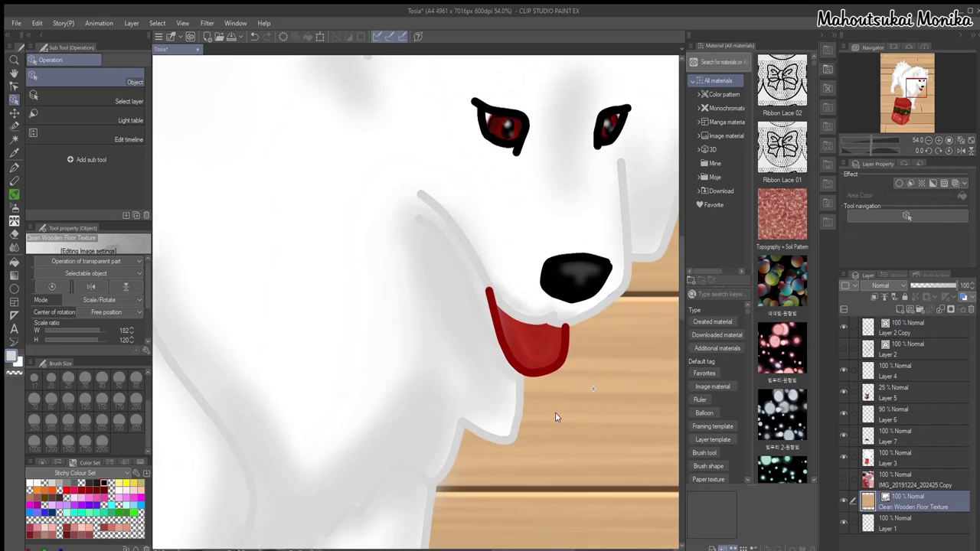
scroll(186, 410, up, 1)
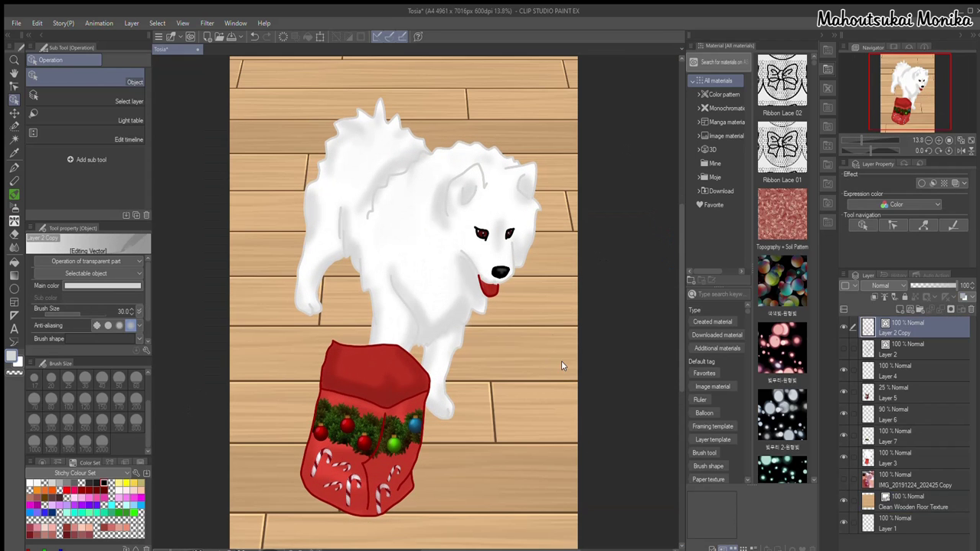
scroll(506, 291, up, 10)
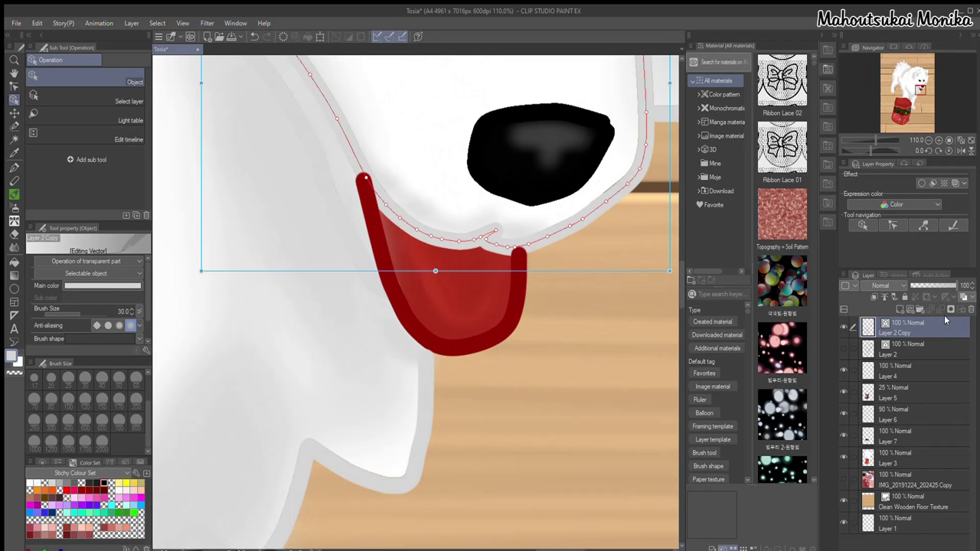
click(572, 236)
scroll(573, 236, down, 9)
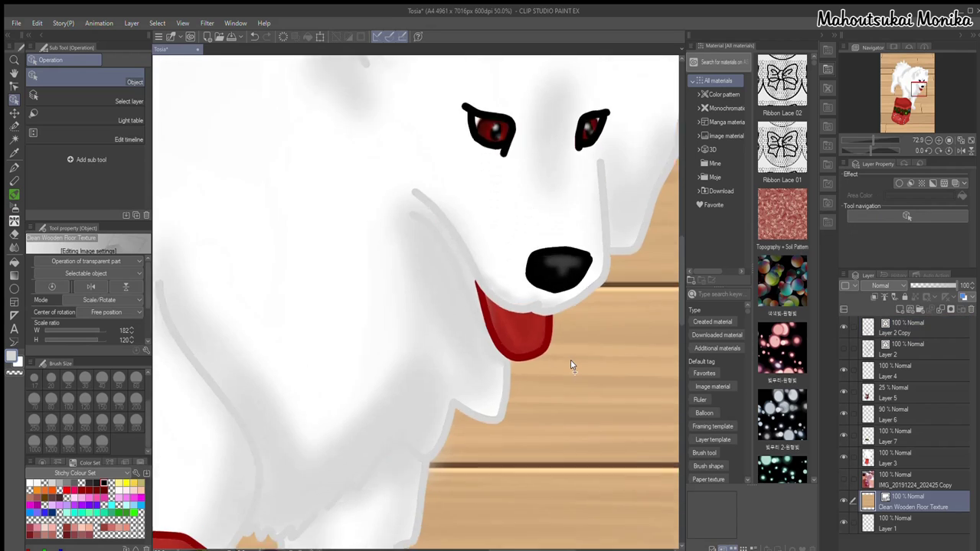
- Make Layer 2 Copy the active layer and save the finished illustration
scroll(396, 324, up, 2)
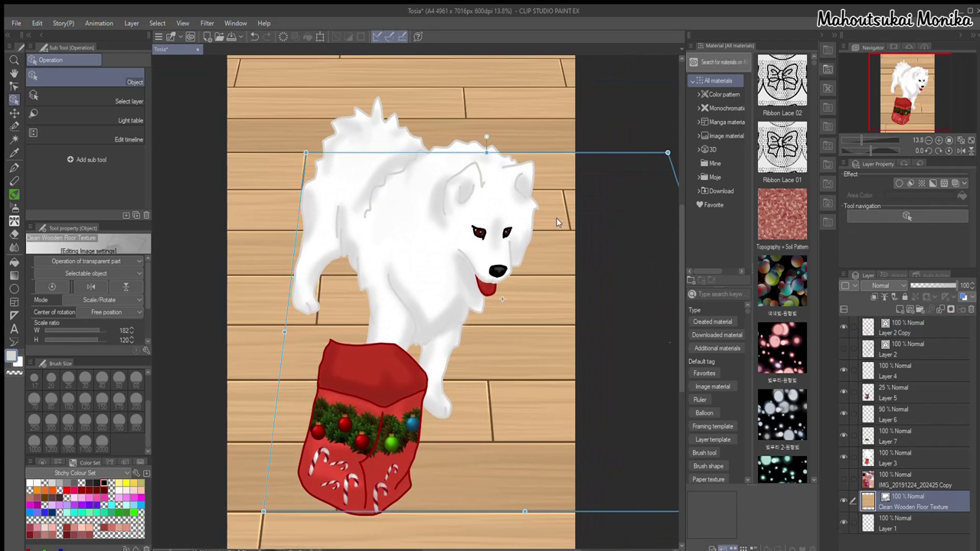
click(909, 322)
click(229, 37)
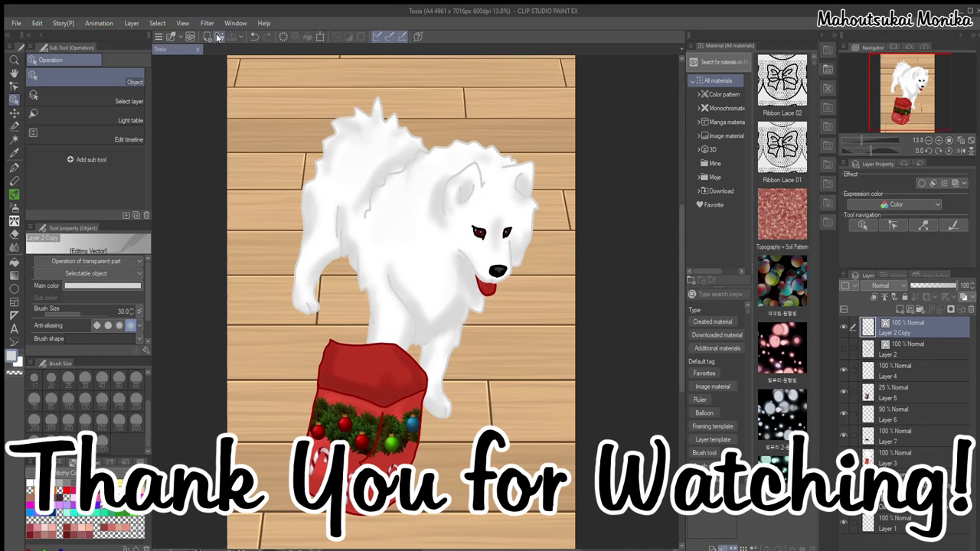